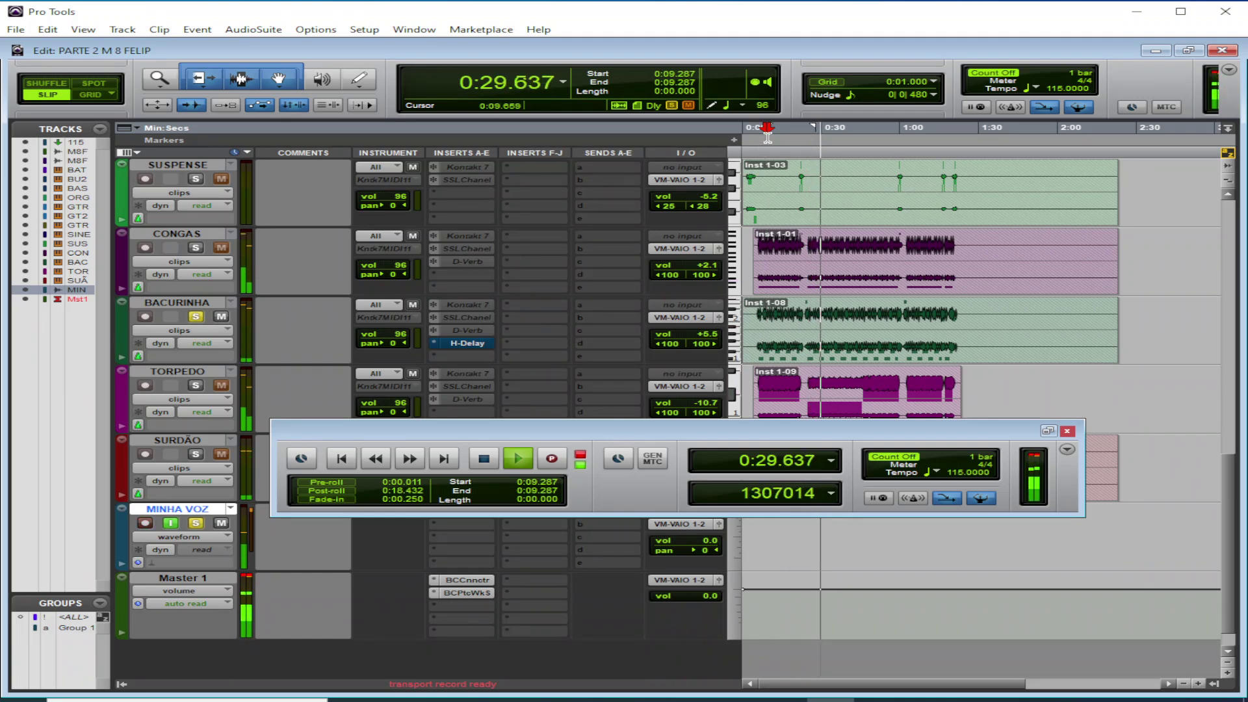
# Play the session from 0:09.287 to hear the soloed BACURINHA track with its H-Delay insert bypassed
pyautogui.press('t')
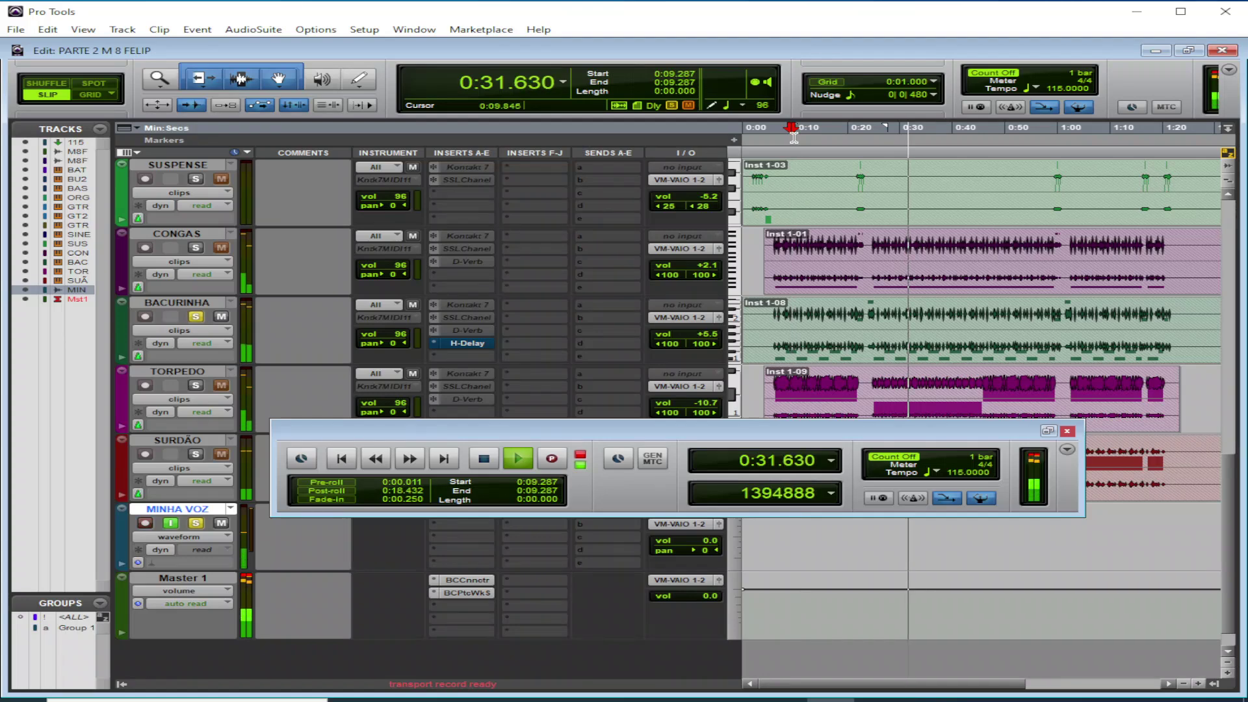
pyautogui.hotkey('ctrl', '[')
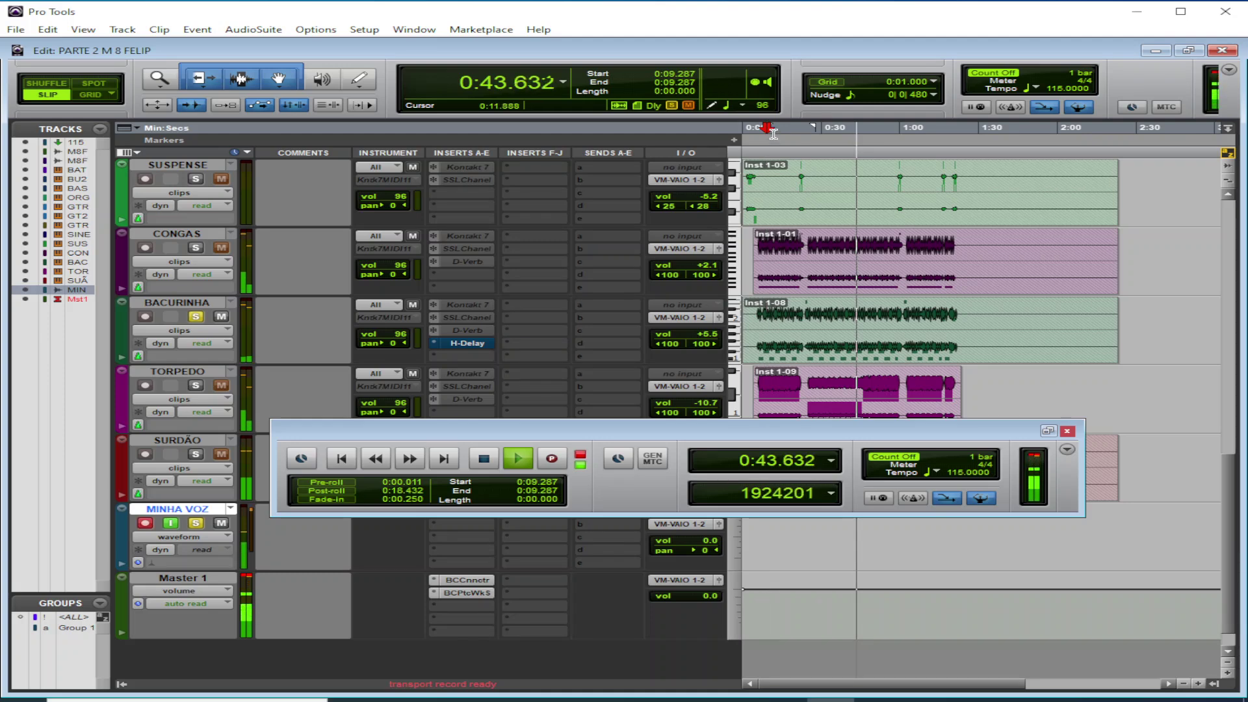
pyautogui.press('space')
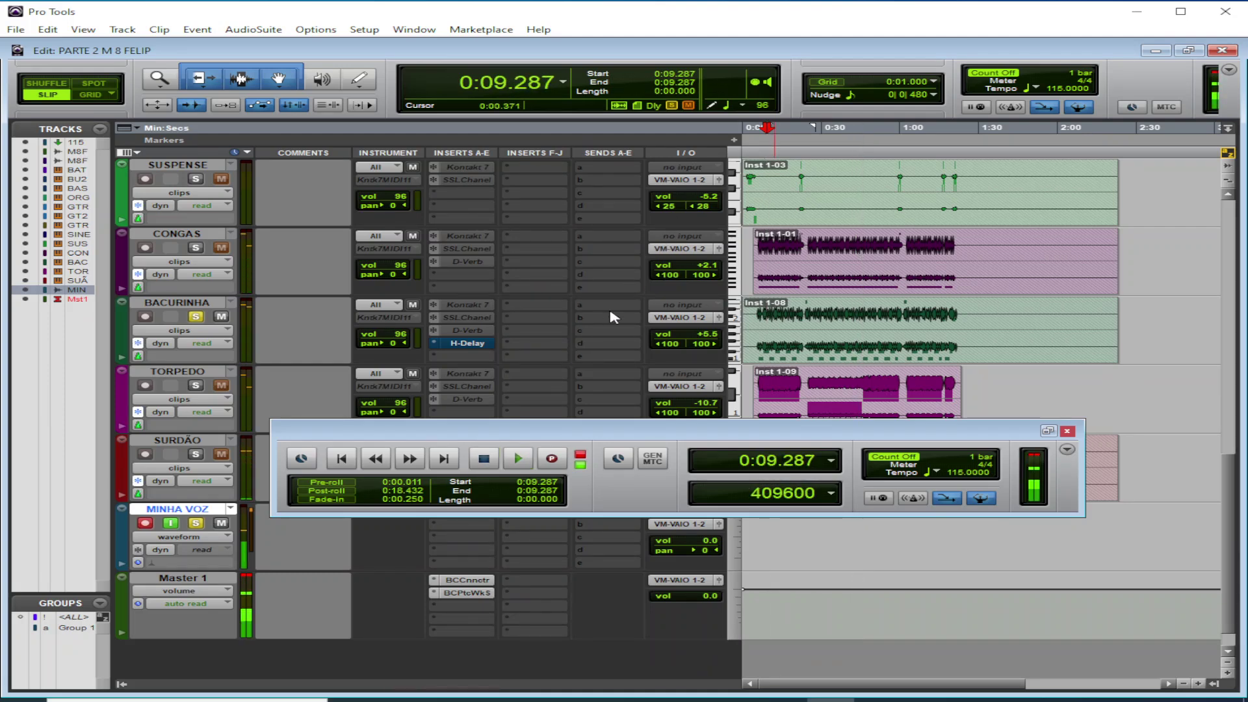
pyautogui.press('space')
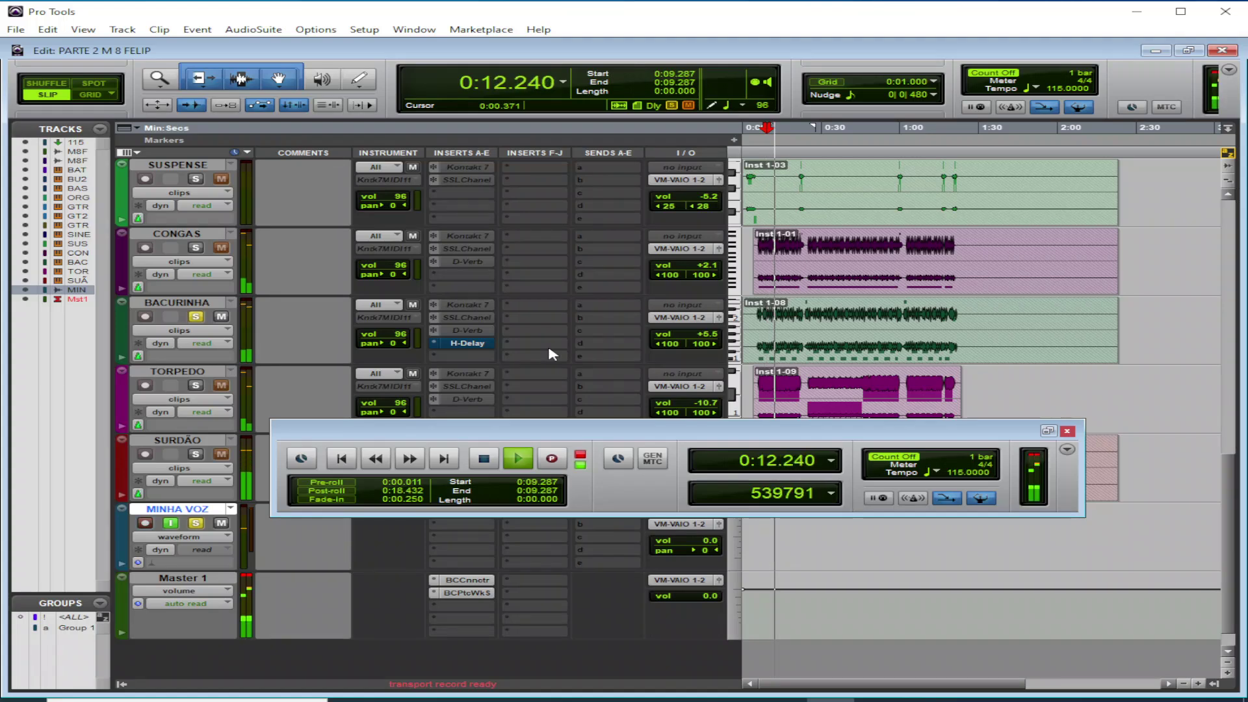
pyautogui.hotkey('ctrl', ']')
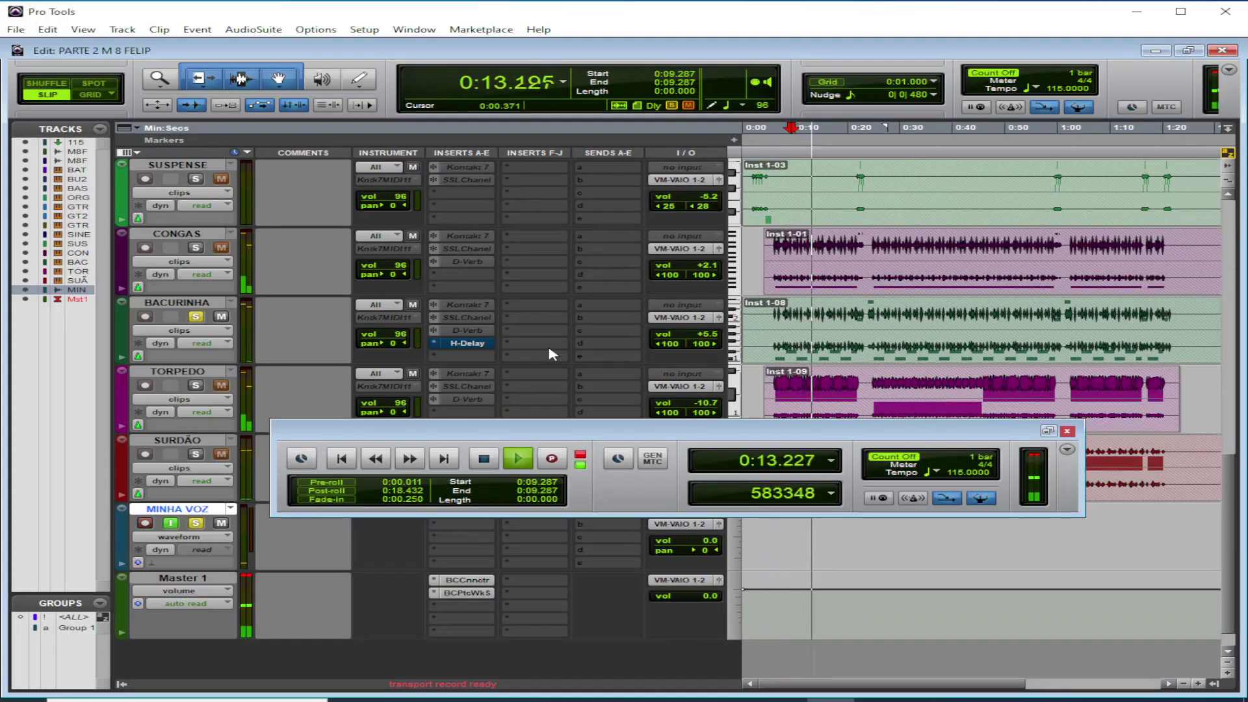
# Stop playback, take the H-Delay insert on the BACURINHA track out of bypass and open its plug-in window
pyautogui.press('space')
pyautogui.rightClick(465, 349)
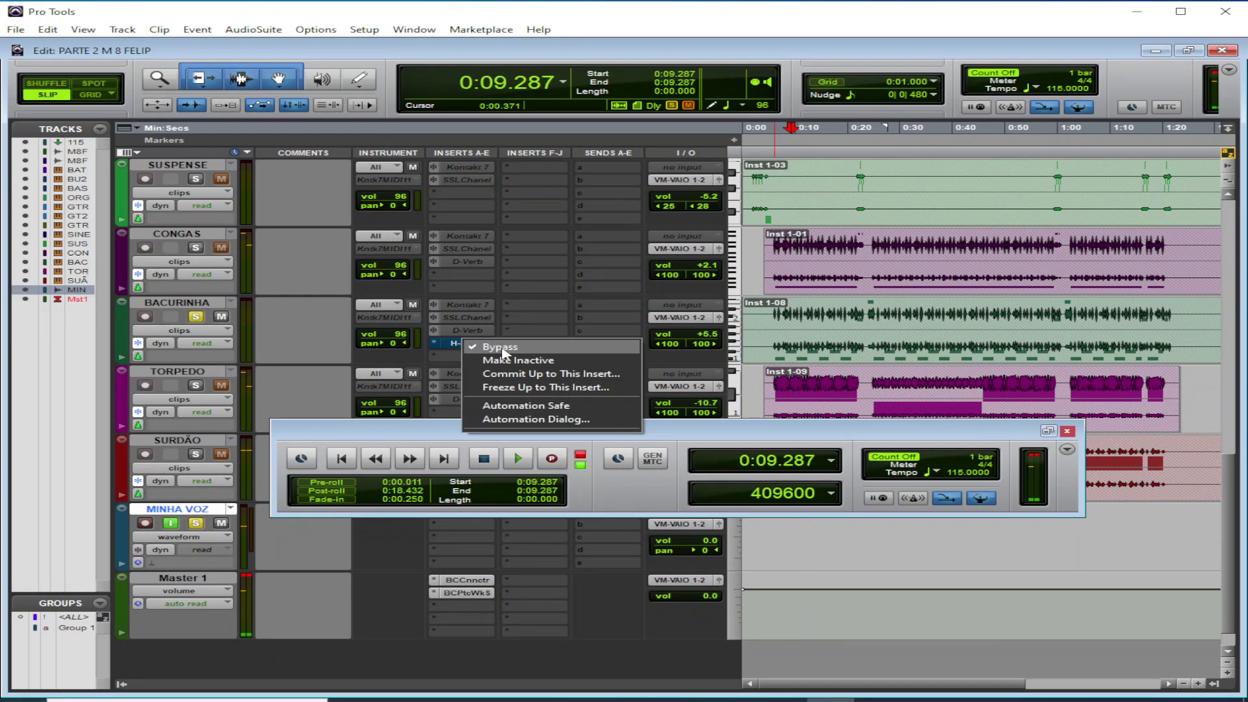
pyautogui.click(477, 348)
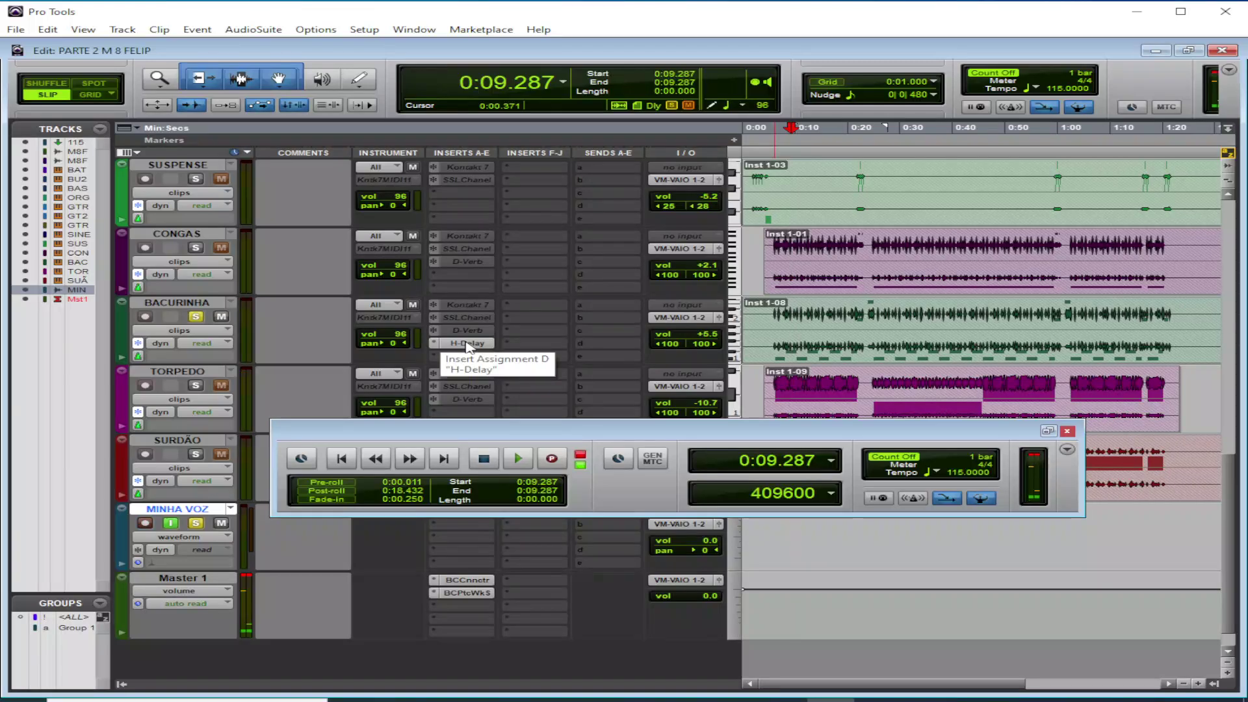
pyautogui.click(468, 345)
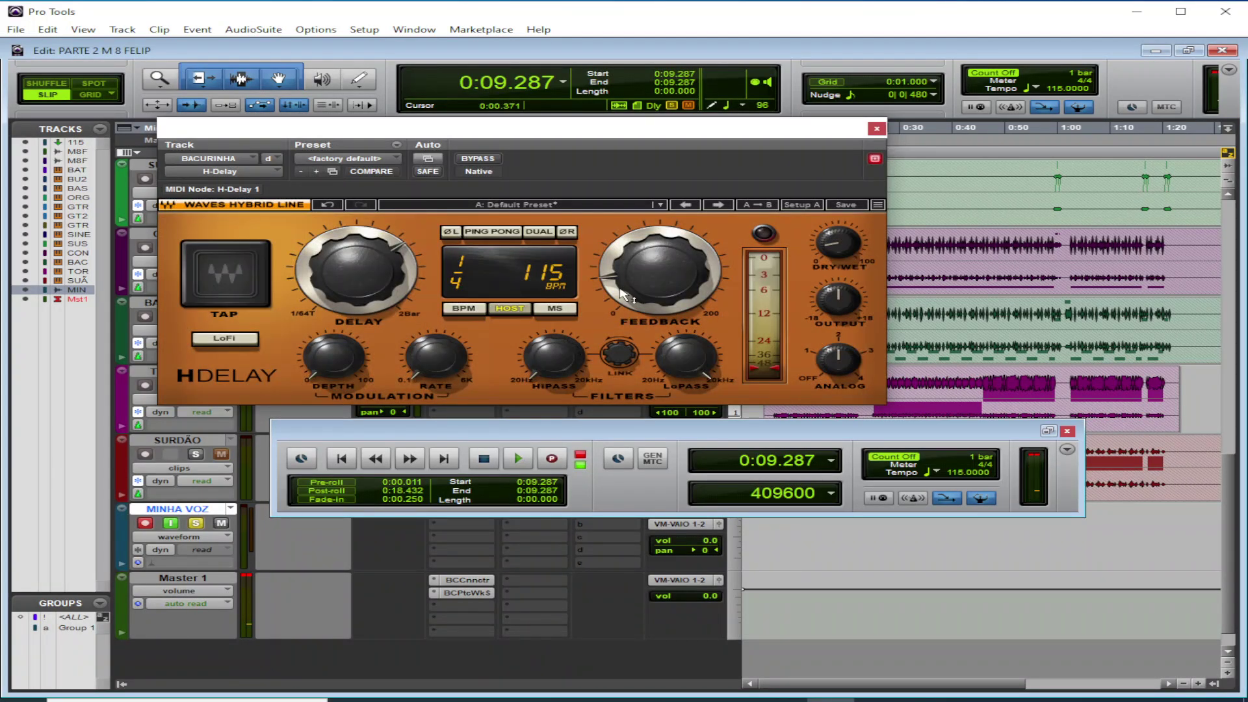
# Play the soloed BACURINHA track and compare its sound with H-Delay active and bypassed, leaving the effect active
pyautogui.press('space')
pyautogui.moveTo(650, 280)
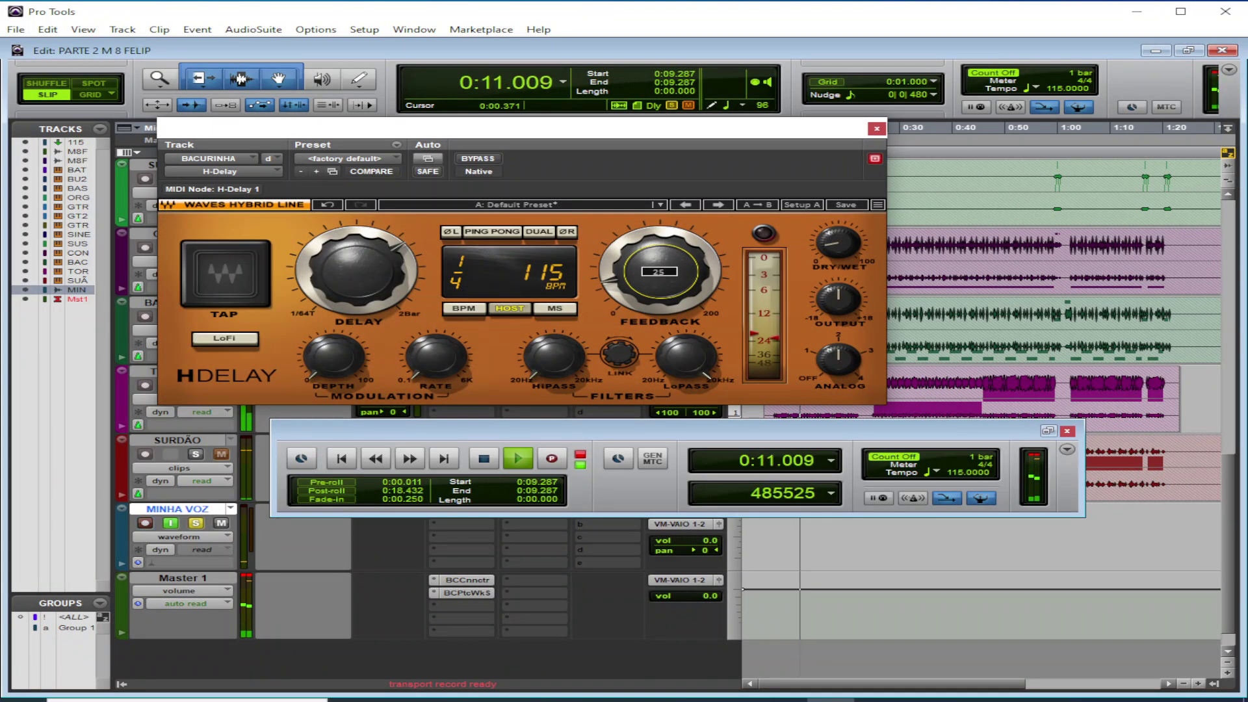
pyautogui.moveTo(631, 281); pyautogui.dragTo(631, 285)
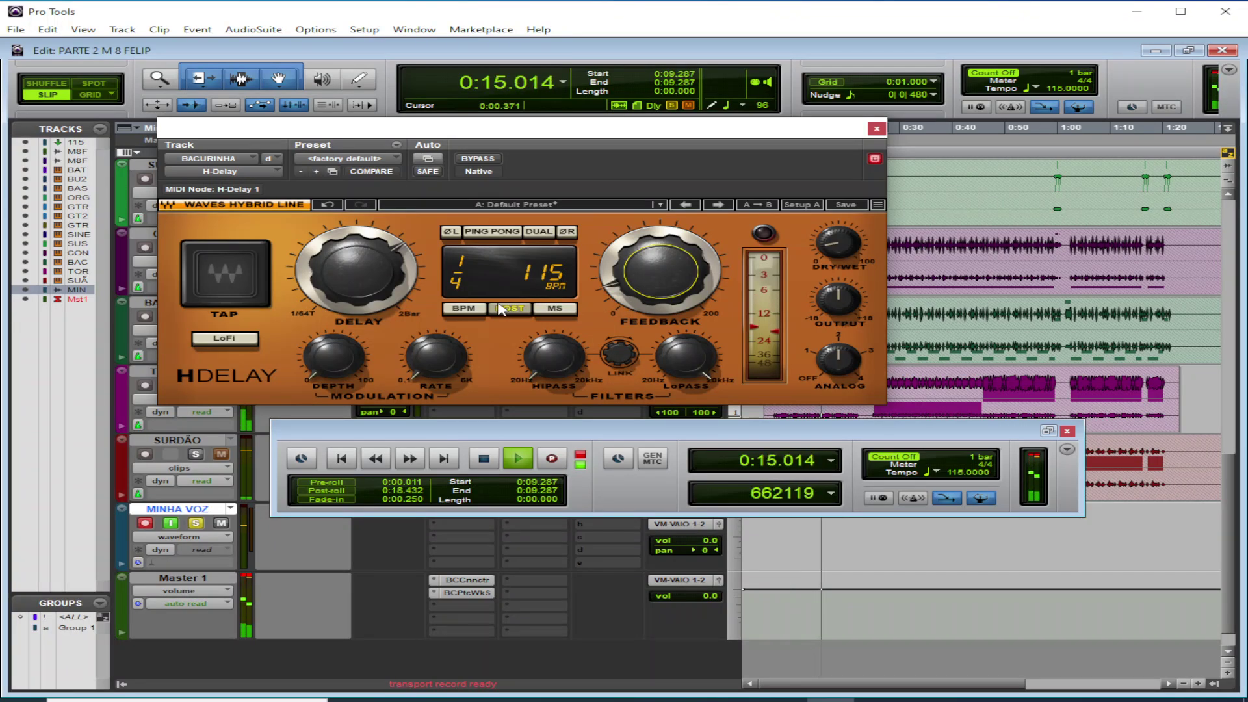
pyautogui.click(486, 160)
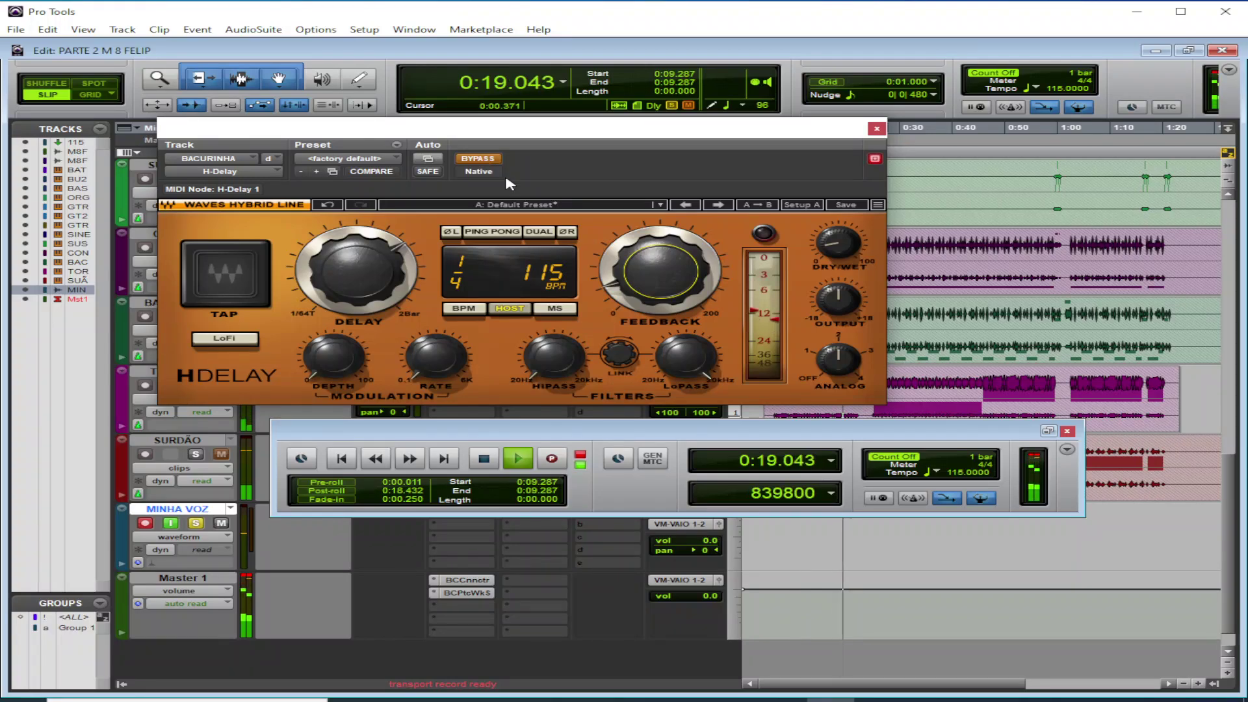
pyautogui.moveTo(630, 277); pyautogui.dragTo(559, 250)
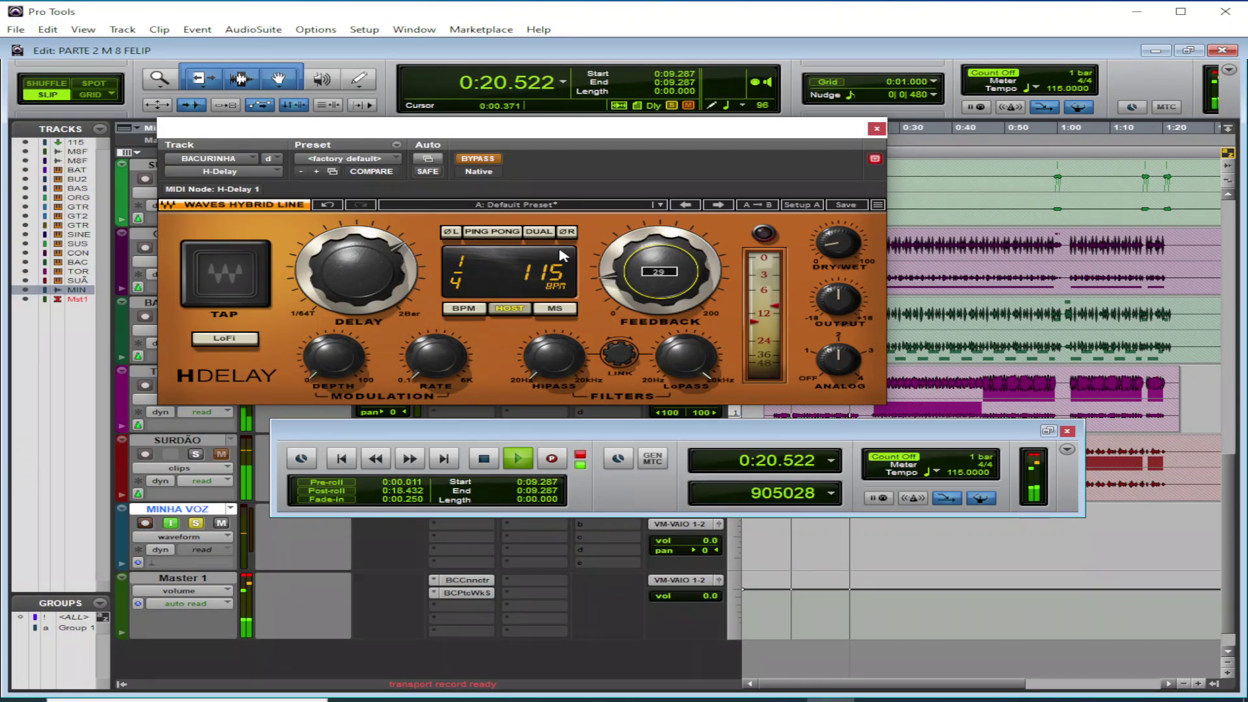
pyautogui.click(480, 159)
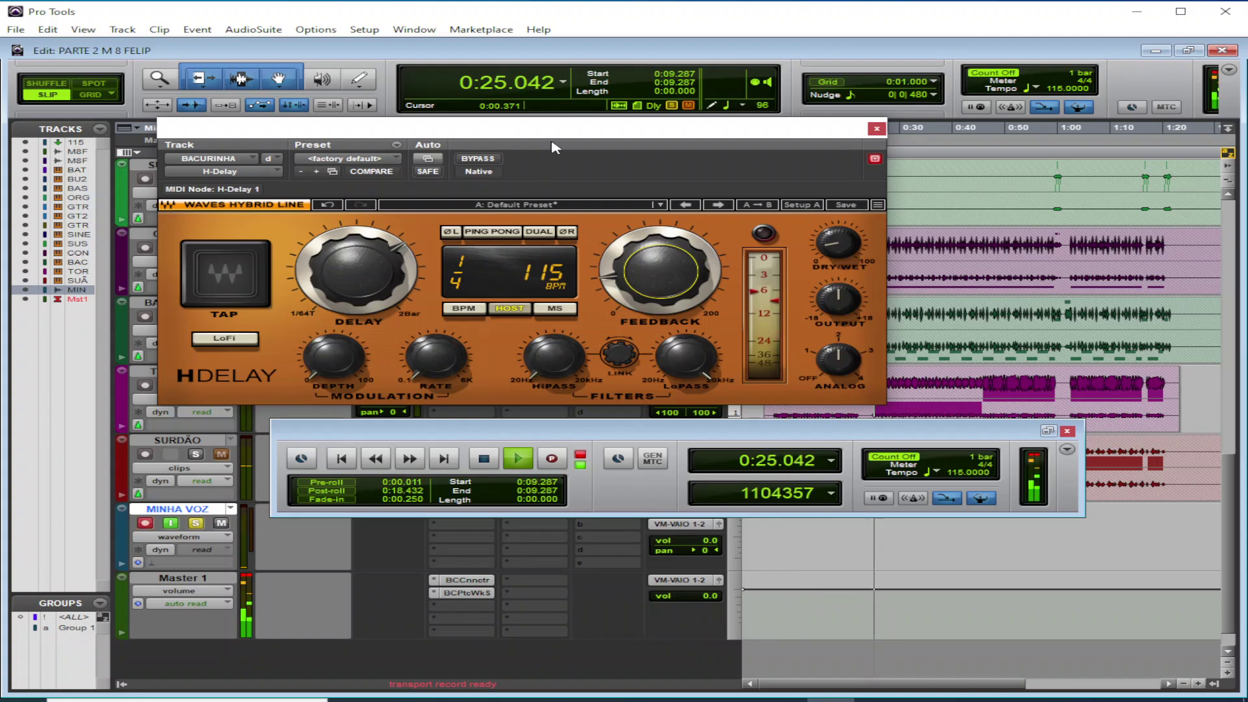
# Move the H-Delay window clear of the upper tracks' solo controls and restart playback from 0:09.287
pyautogui.press('space')
pyautogui.moveTo(556, 132); pyautogui.dragTo(760, 376)
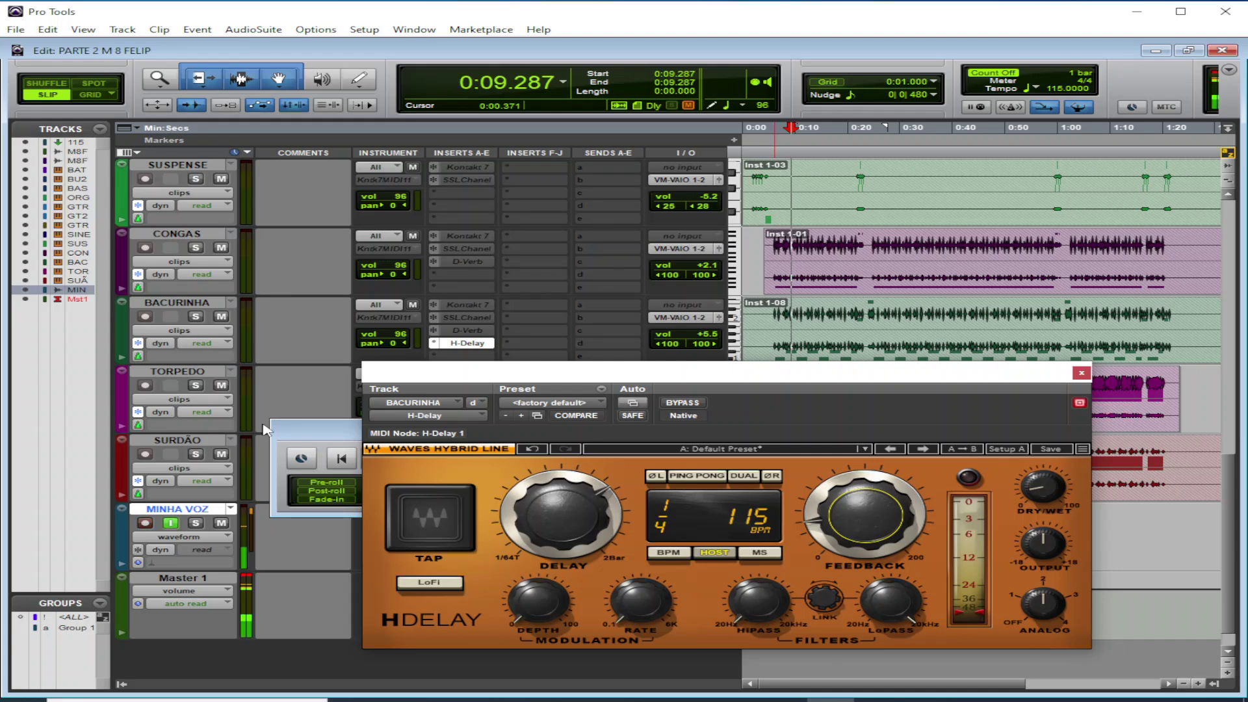
pyautogui.press('space')
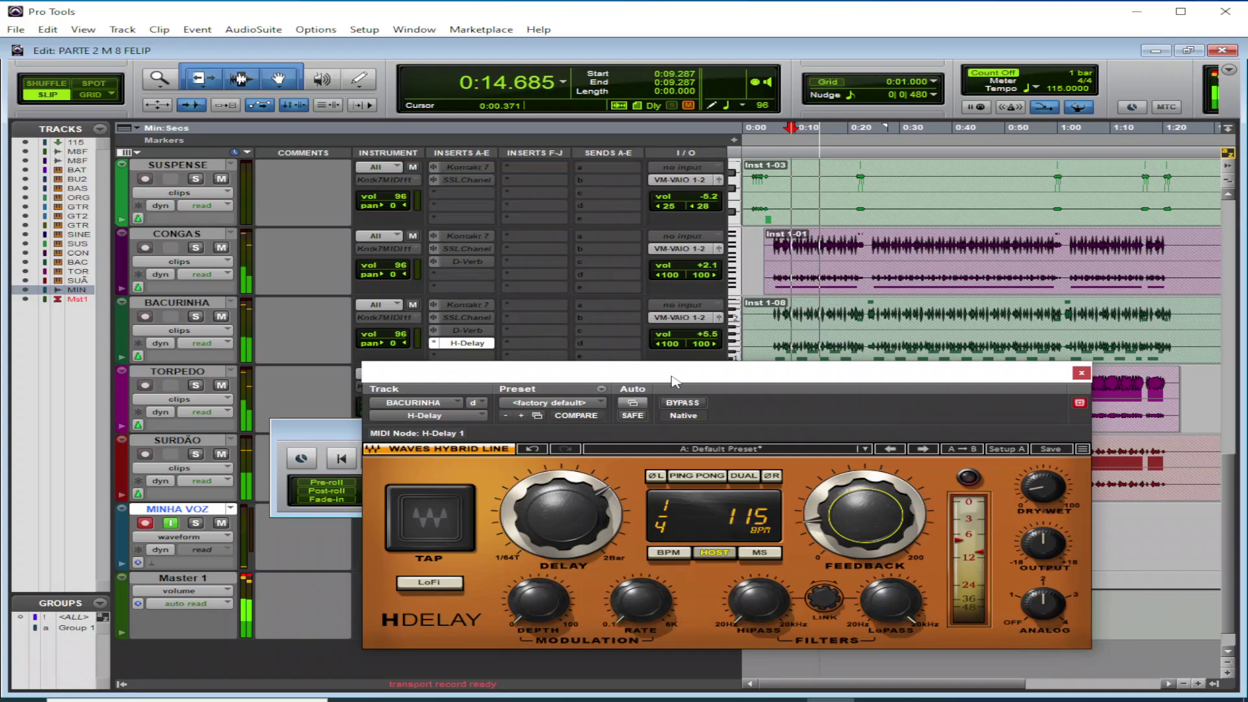
pyautogui.moveTo(674, 381); pyautogui.dragTo(650, 362)
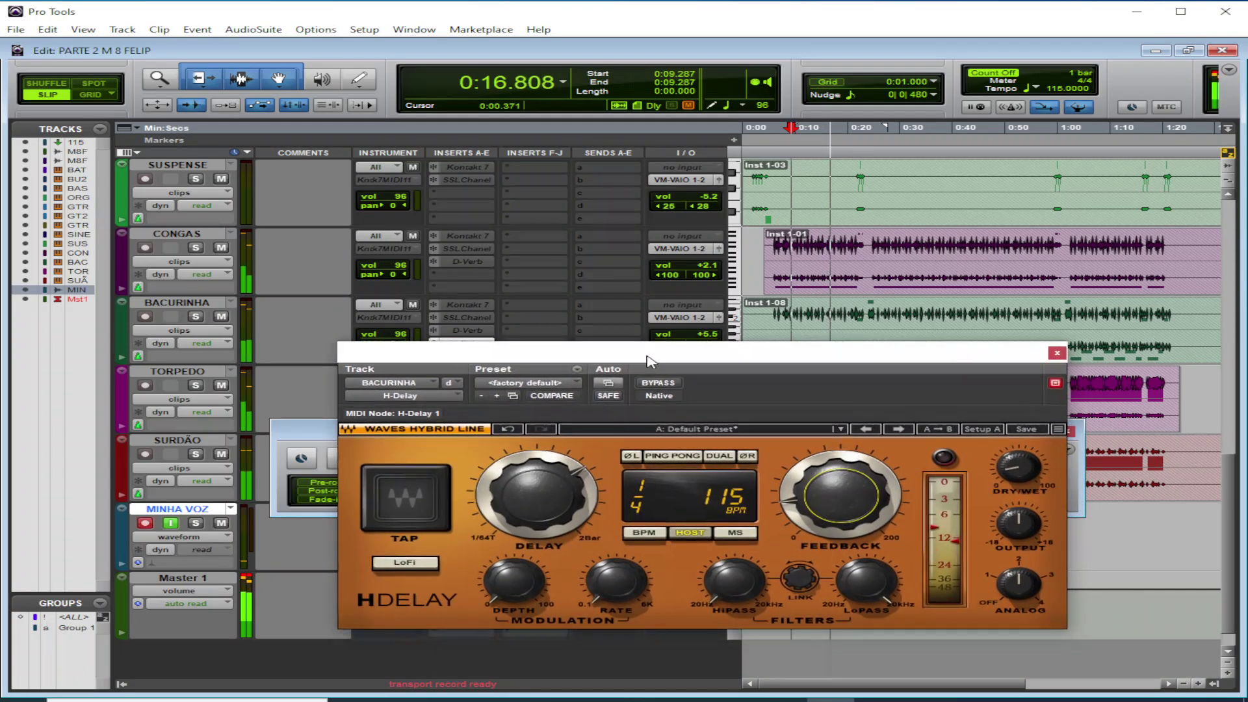
# Solo the BACURINHA, CONGAS and MINHA VOZ tracks during playback
pyautogui.click(197, 316)
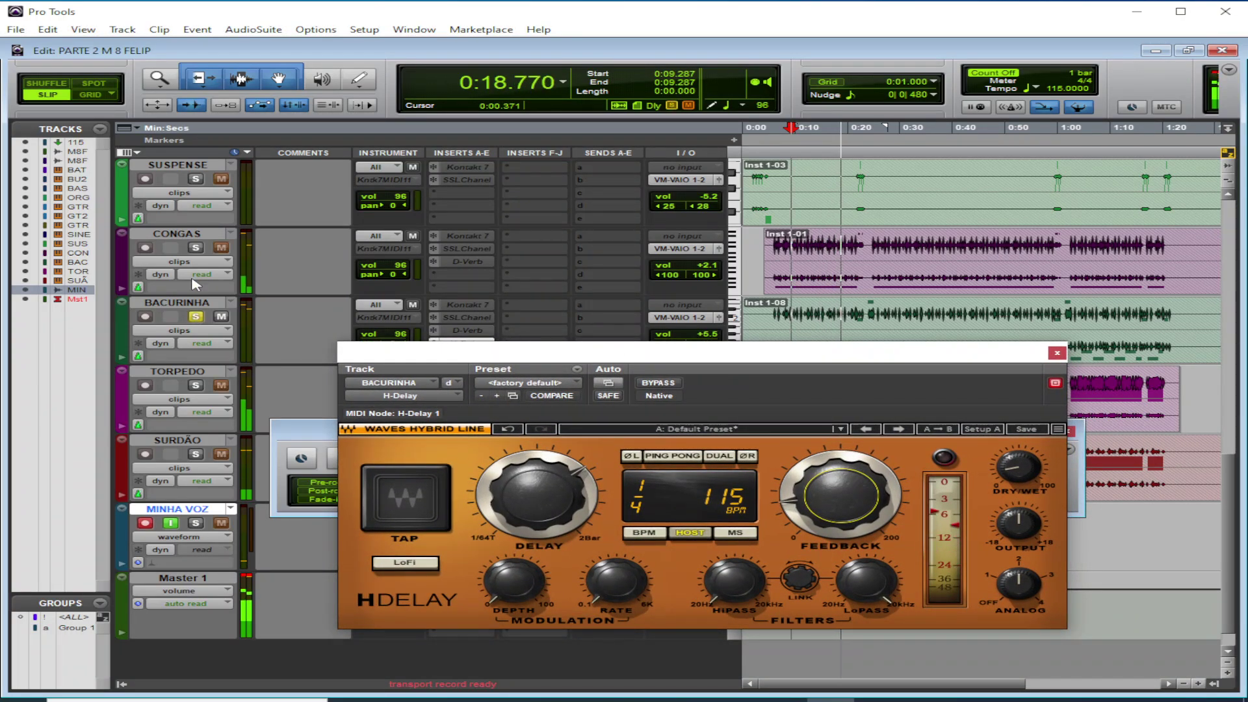
pyautogui.click(196, 249)
pyautogui.click(196, 524)
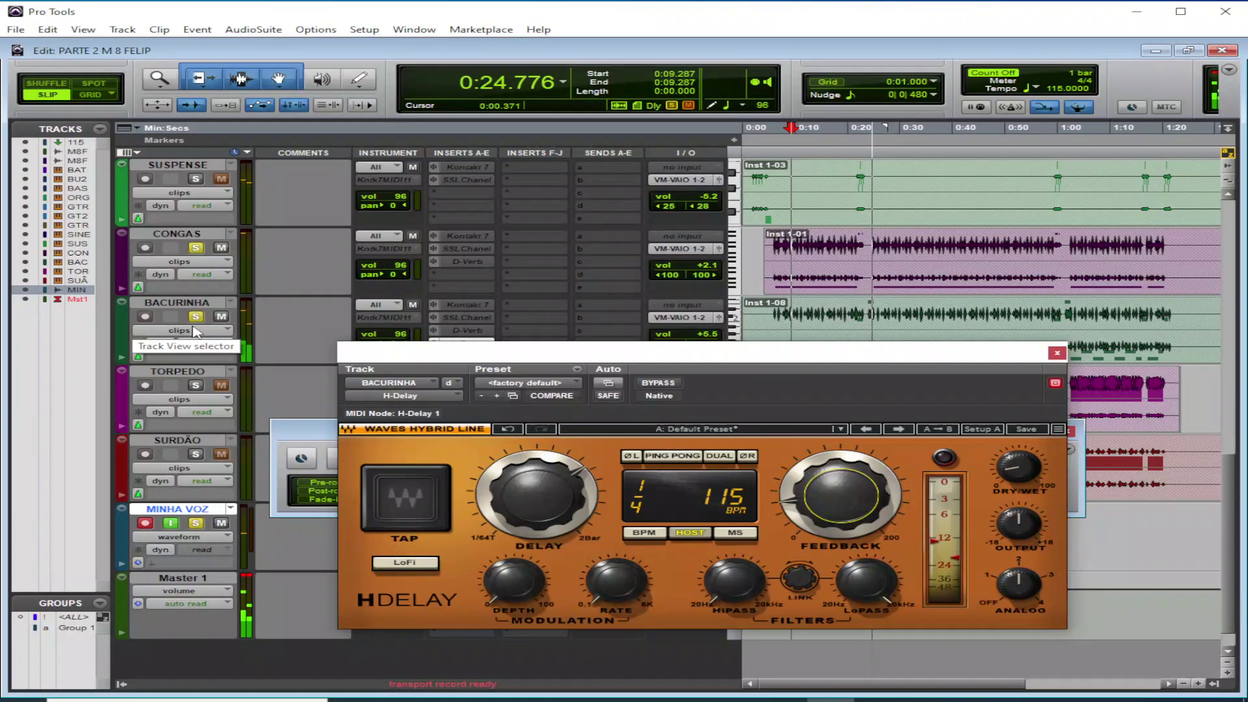
# Try an H-Delay feedback of about 24 and compare BACURINHA against CONGAS with the effect bypassed and active
pyautogui.click(664, 386)
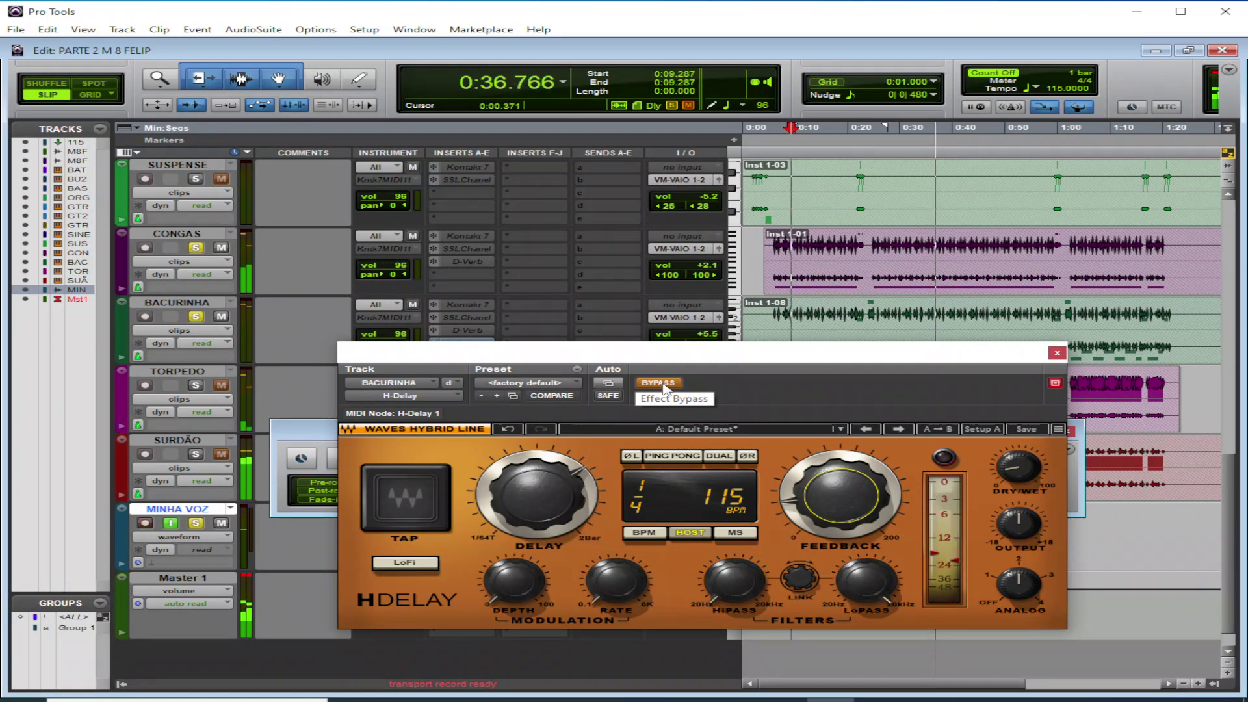
pyautogui.click(662, 384)
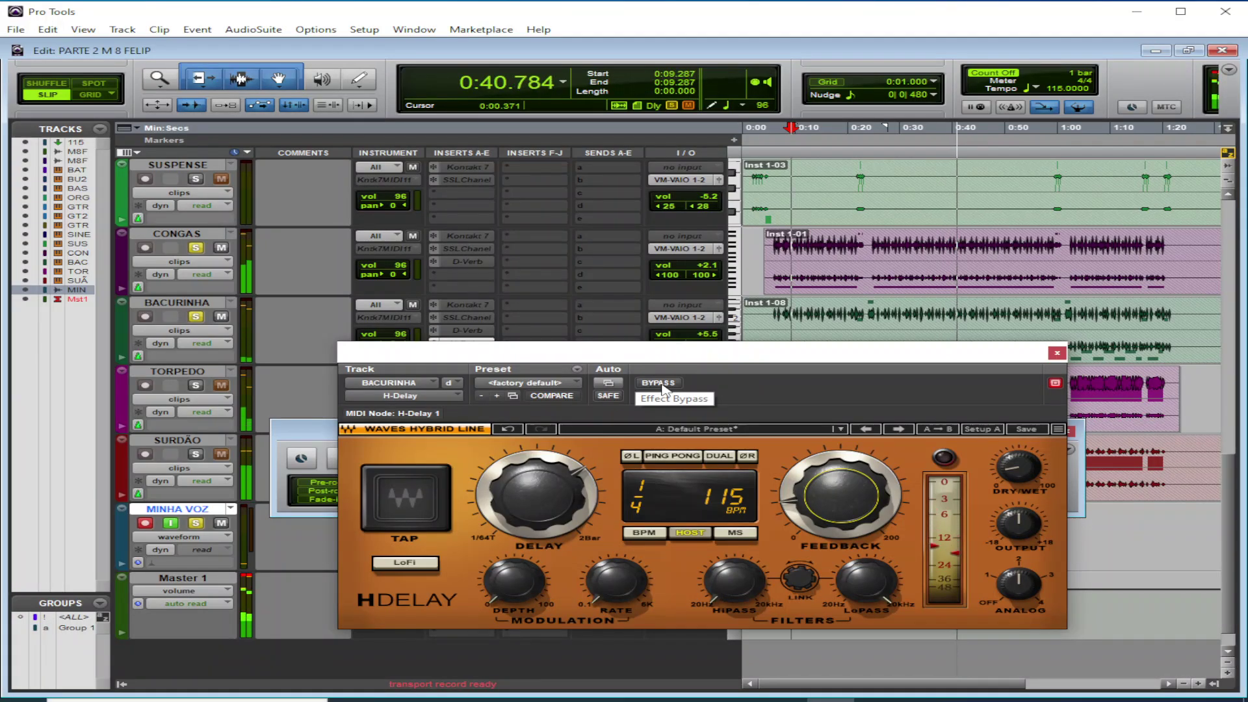
pyautogui.moveTo(810, 508); pyautogui.dragTo(810, 516)
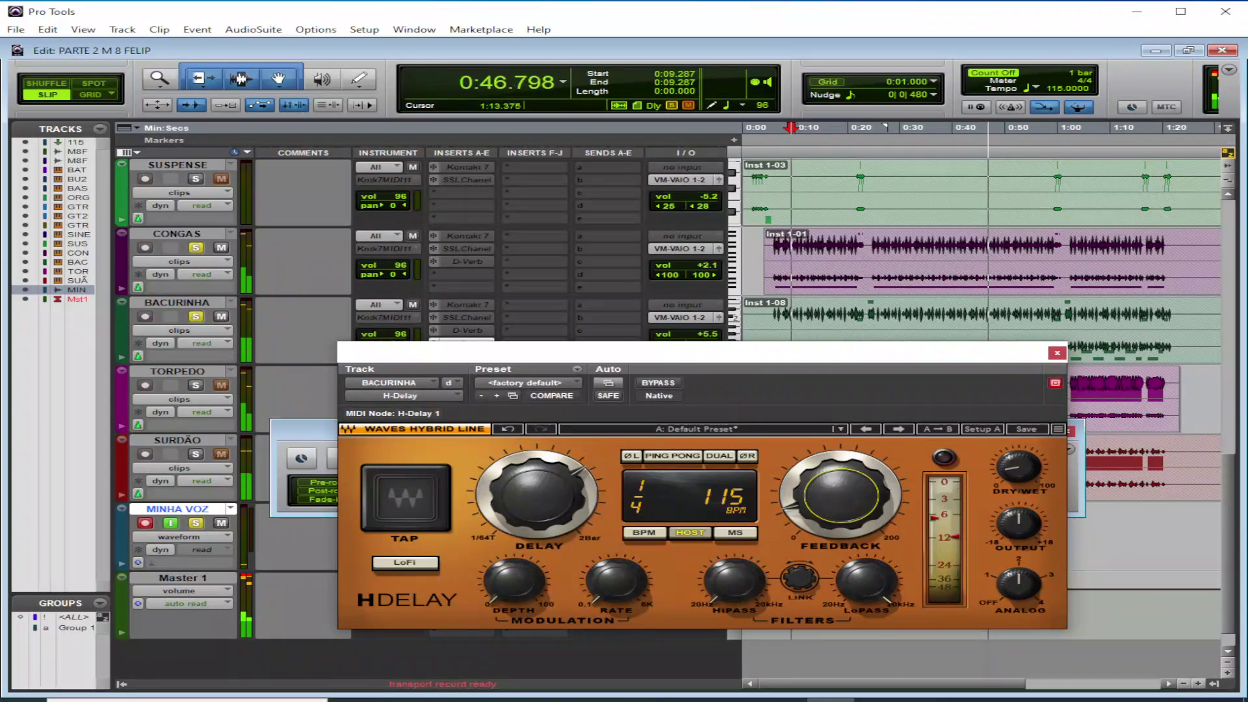
pyautogui.moveTo(1018, 467)
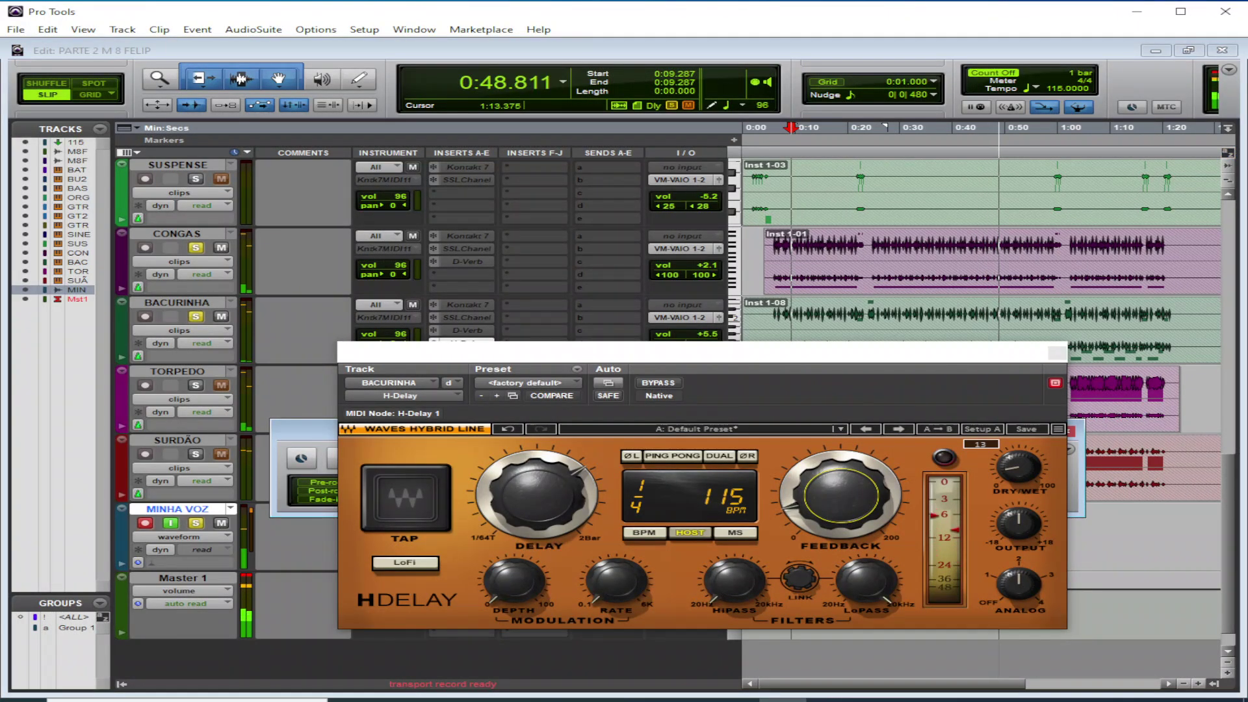
pyautogui.click(817, 513)
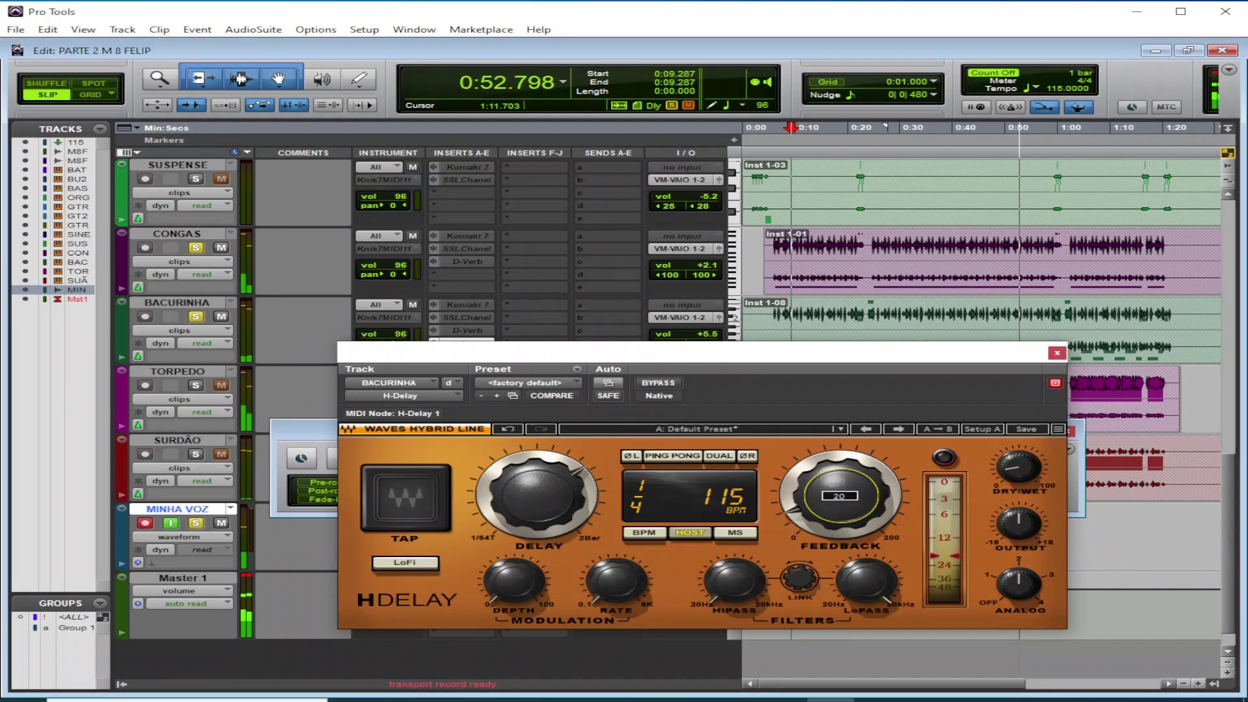
pyautogui.moveTo(787, 506); pyautogui.dragTo(786, 503)
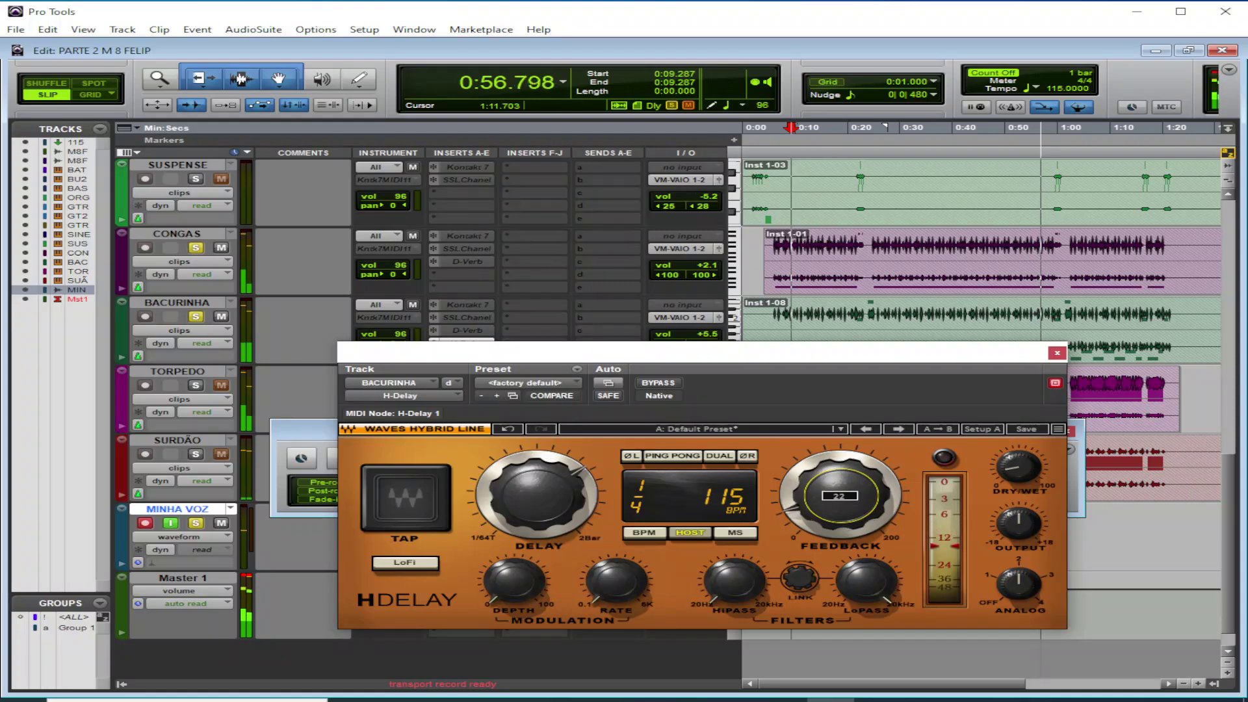
pyautogui.click(672, 385)
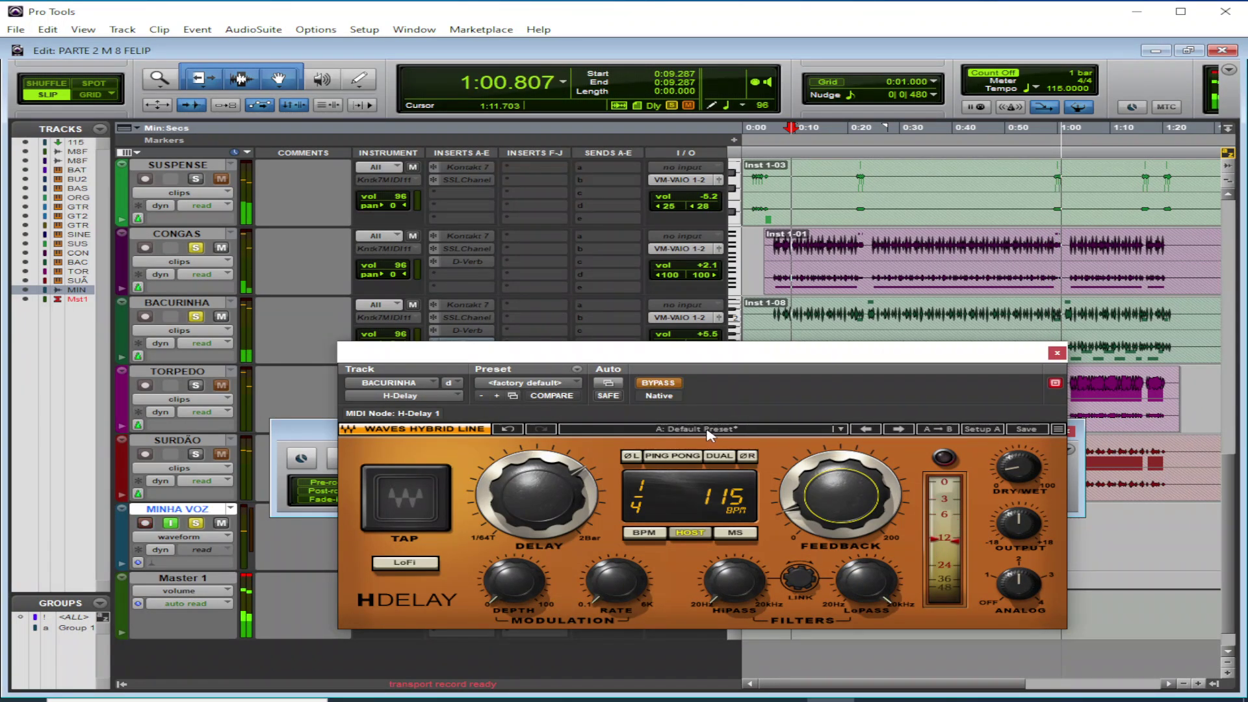
pyautogui.click(659, 383)
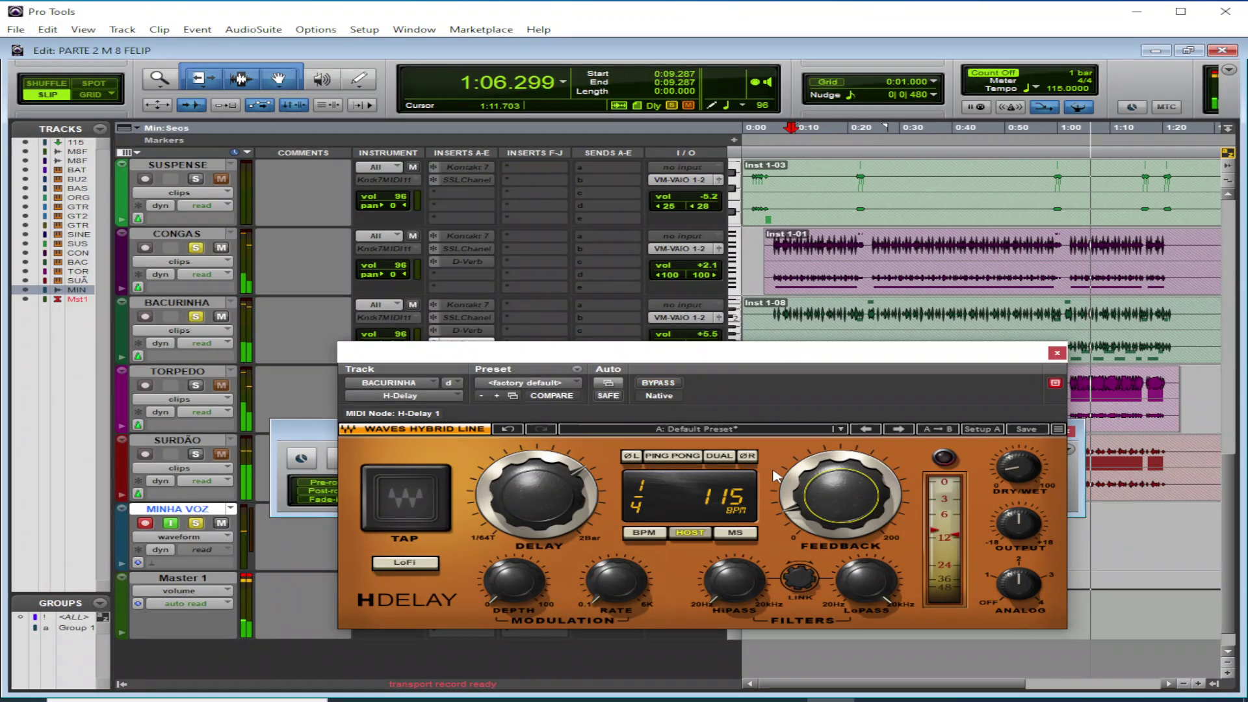
# Raise the H-Delay feedback on BACURINHA through 39 to 47, and settle it at 32
pyautogui.click(824, 514)
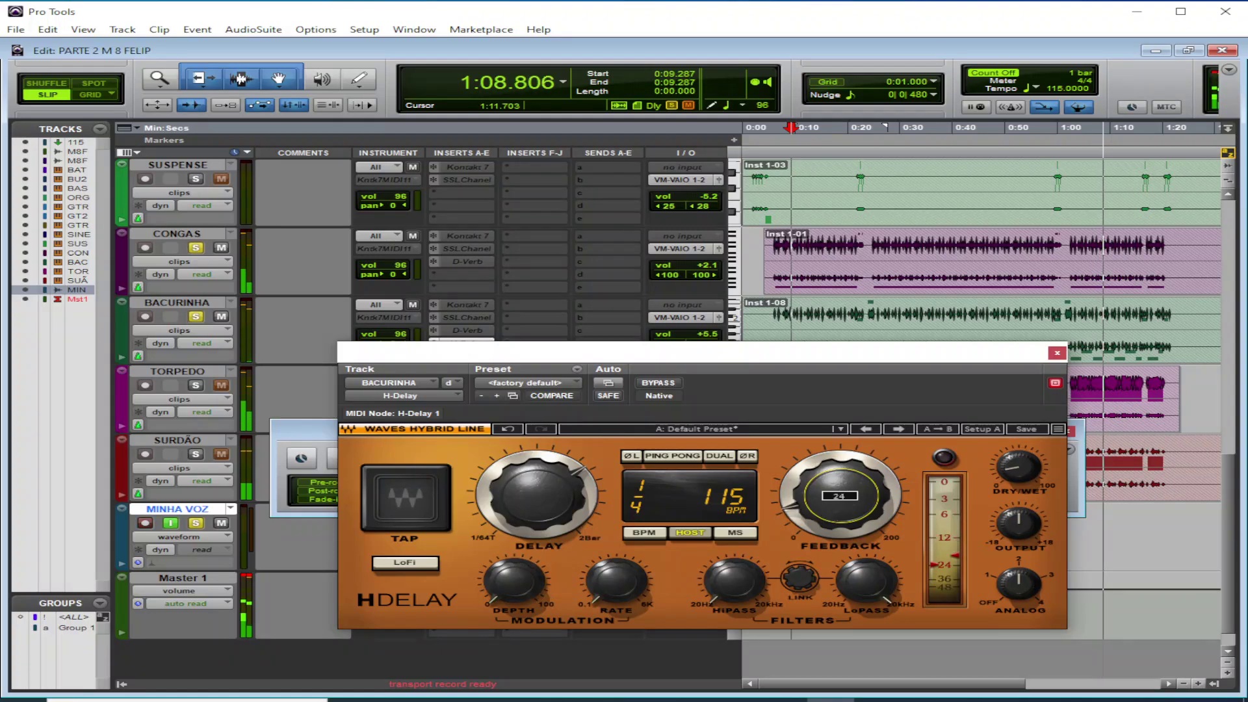
pyautogui.moveTo(824, 513); pyautogui.dragTo(824, 495)
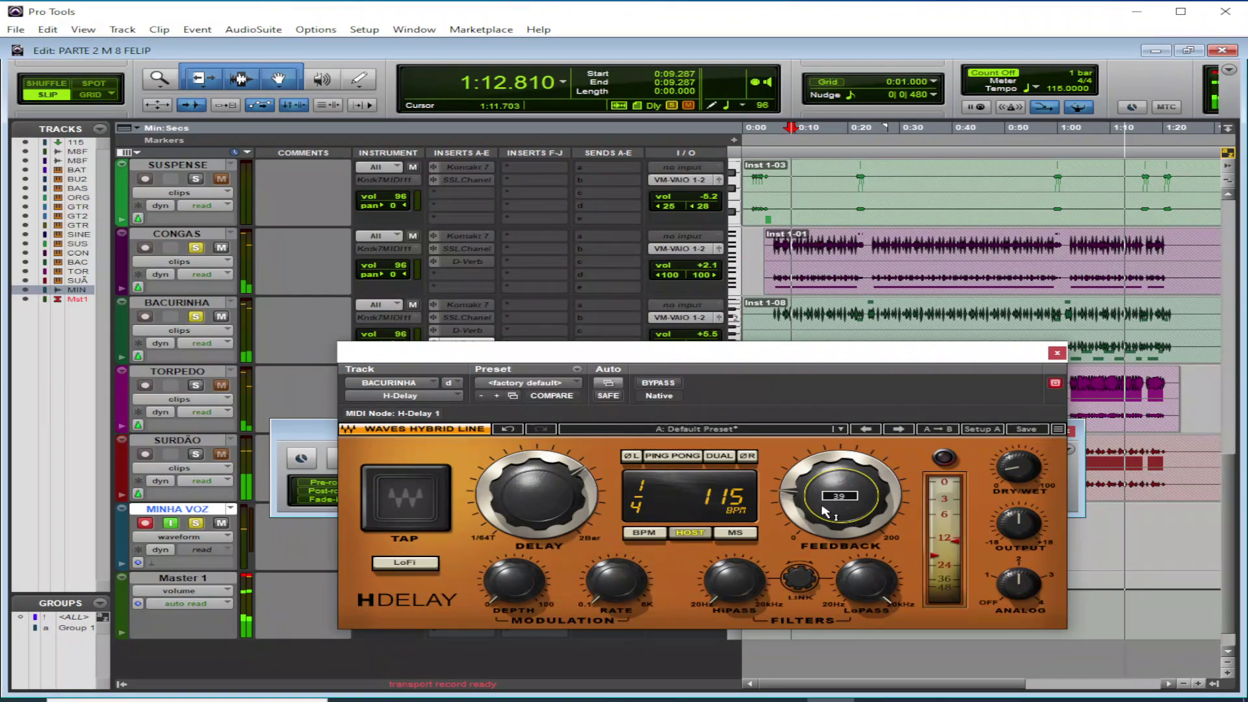
pyautogui.moveTo(822, 506); pyautogui.dragTo(822, 501)
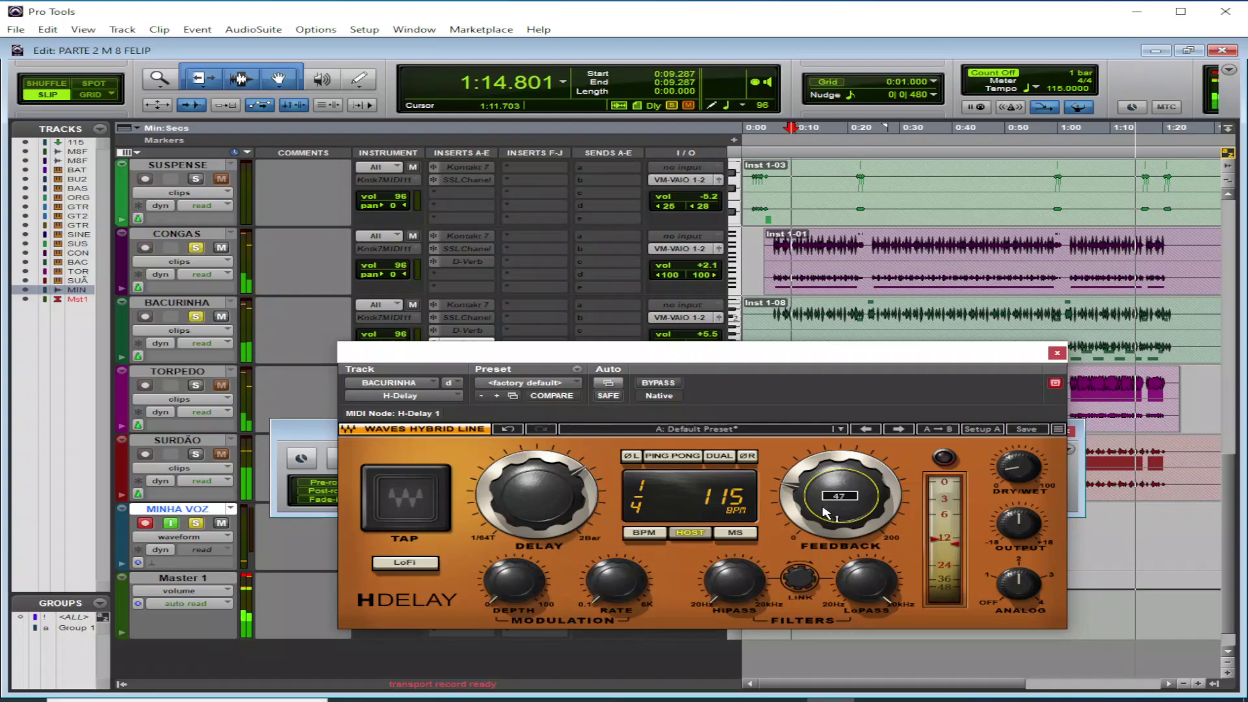
pyautogui.moveTo(825, 514); pyautogui.dragTo(825, 523)
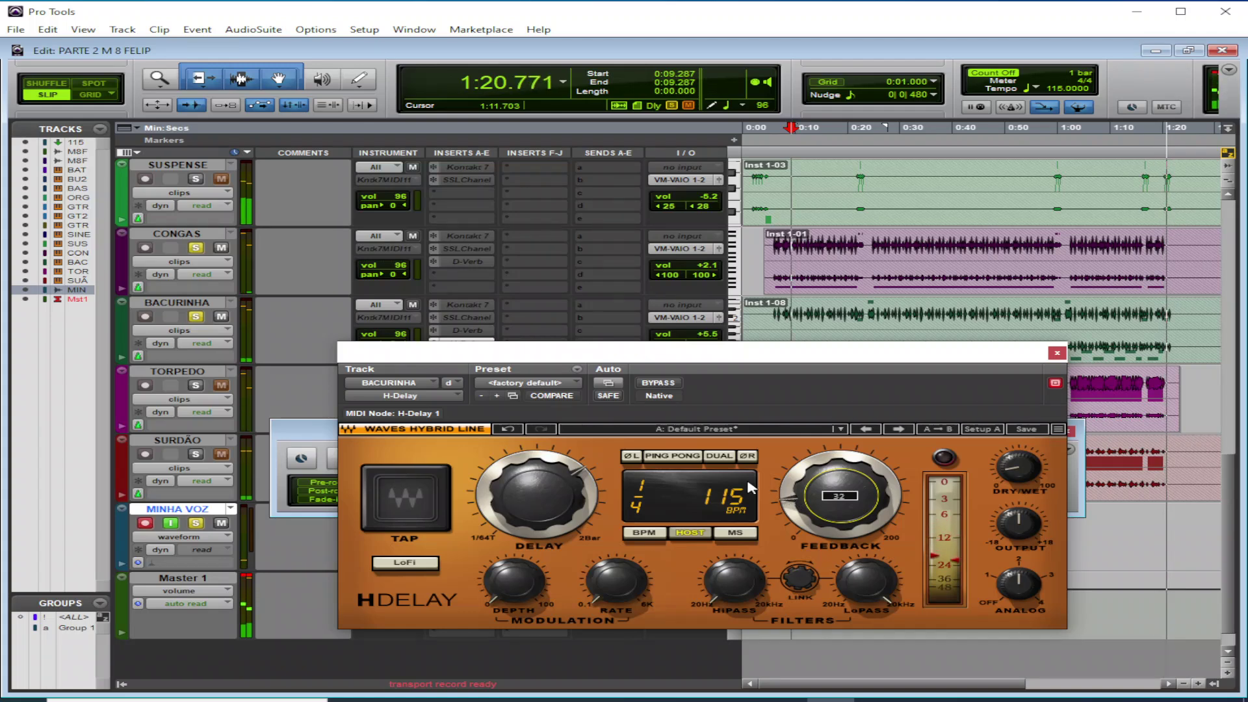
# Restart playback from 0:09.287 with only the BACURINHA and MINHA VOZ tracks soloed
pyautogui.press('space')
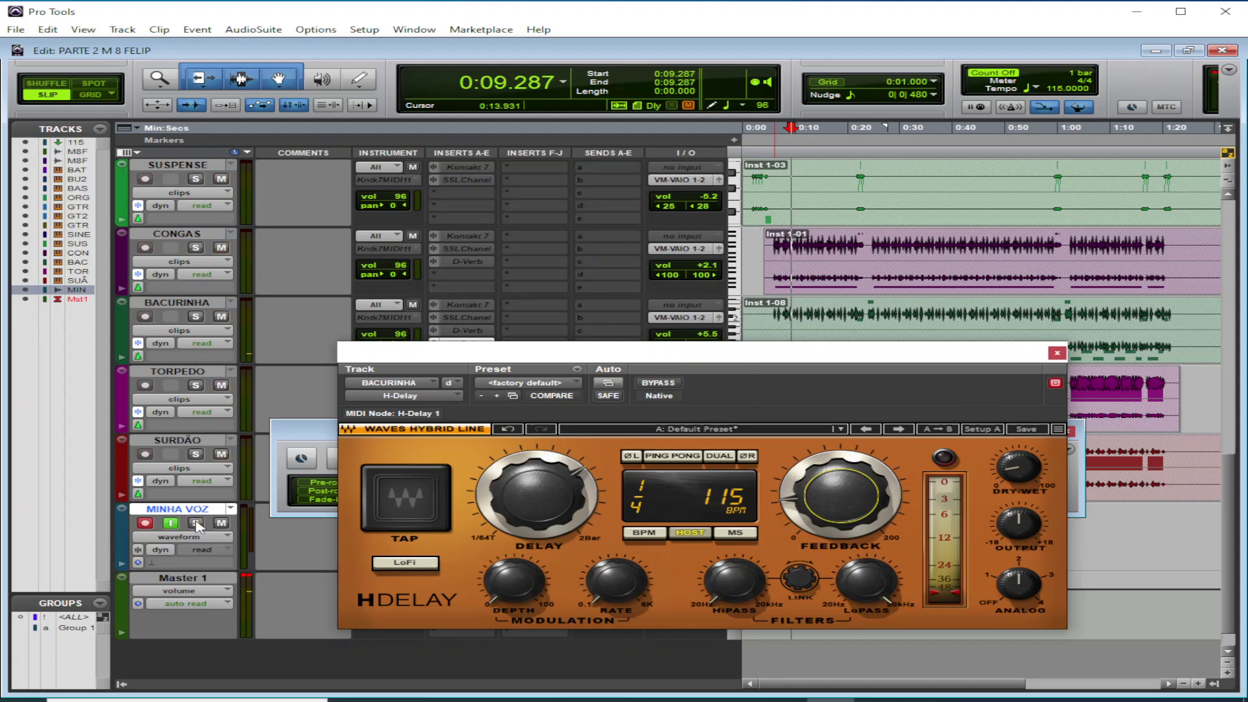
pyautogui.press('space')
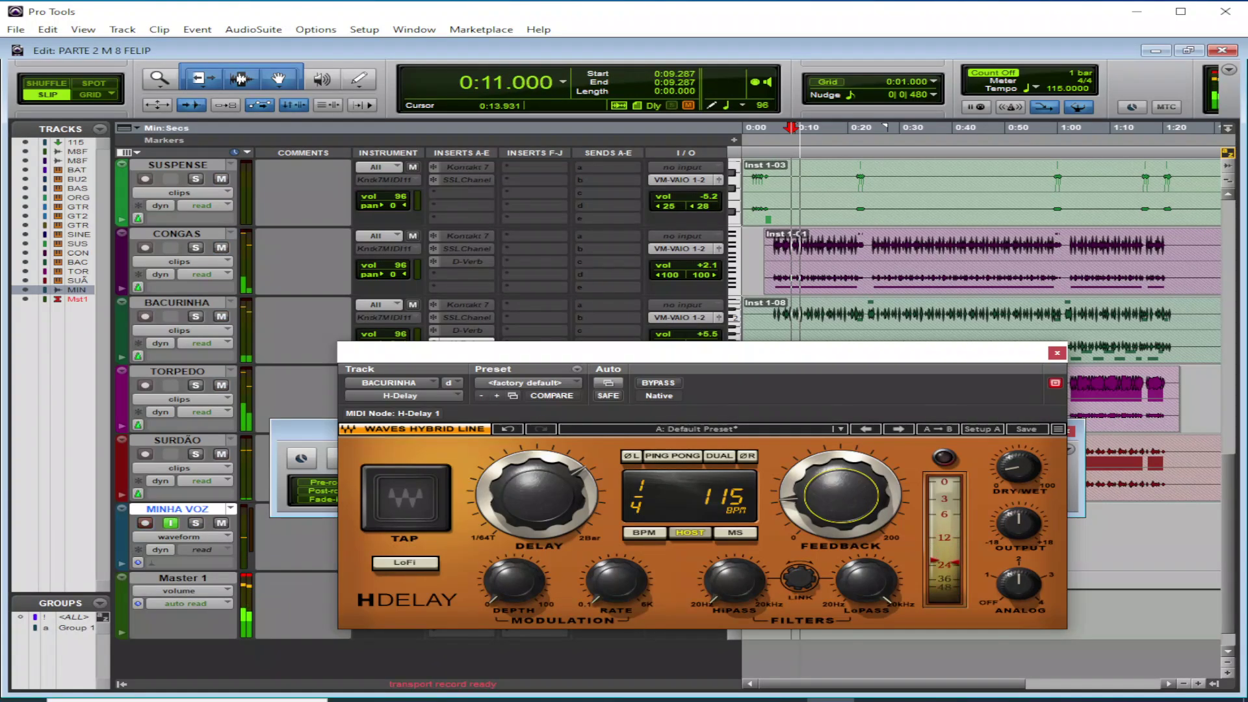
pyautogui.moveTo(841, 496); pyautogui.dragTo(840, 489)
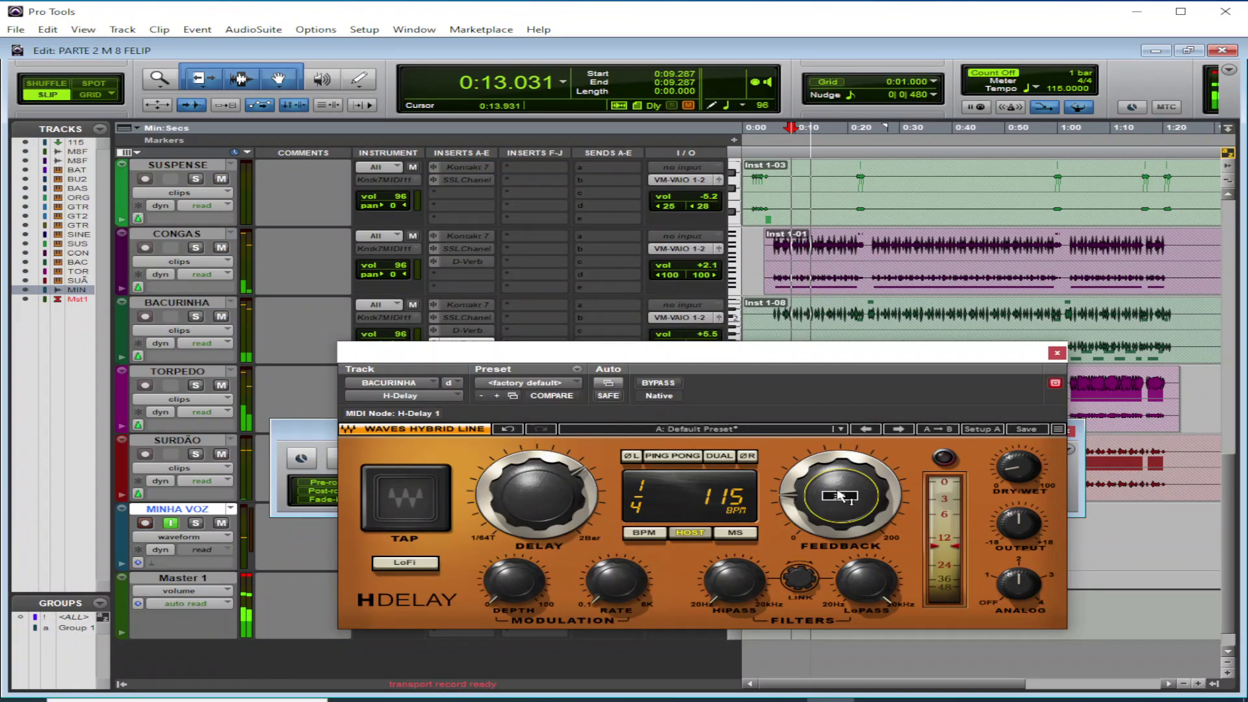
pyautogui.click(195, 317)
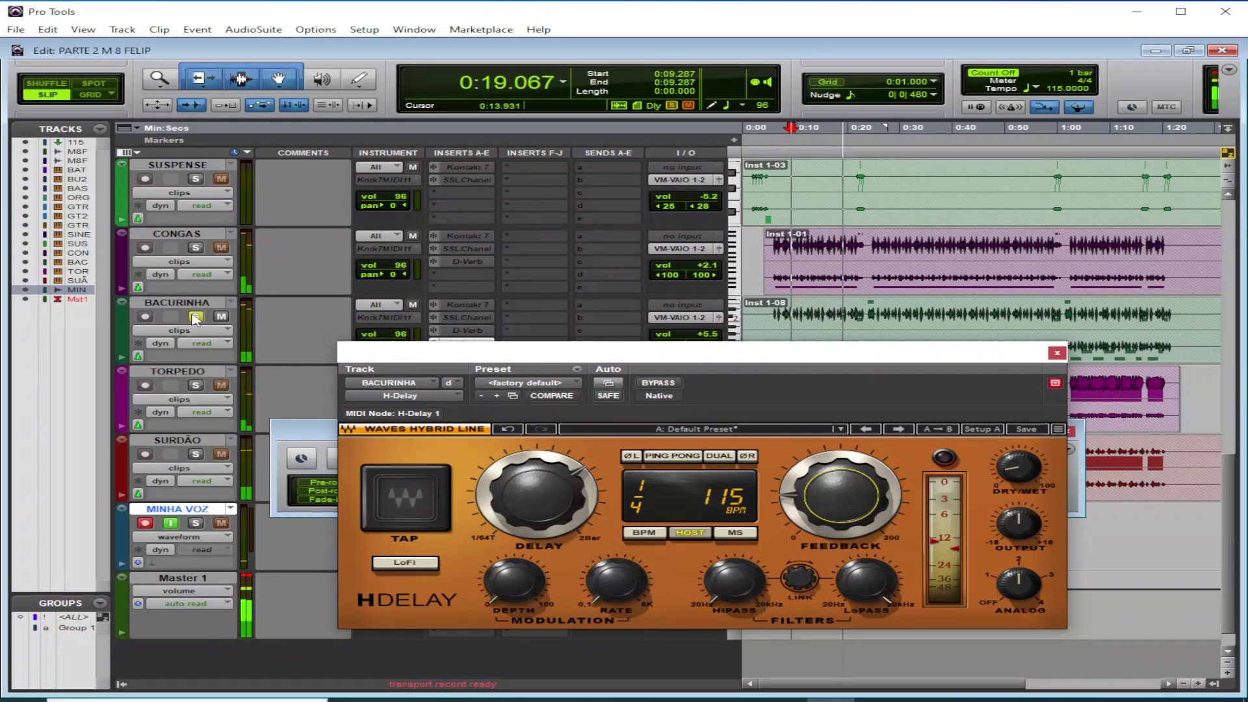
pyautogui.click(195, 523)
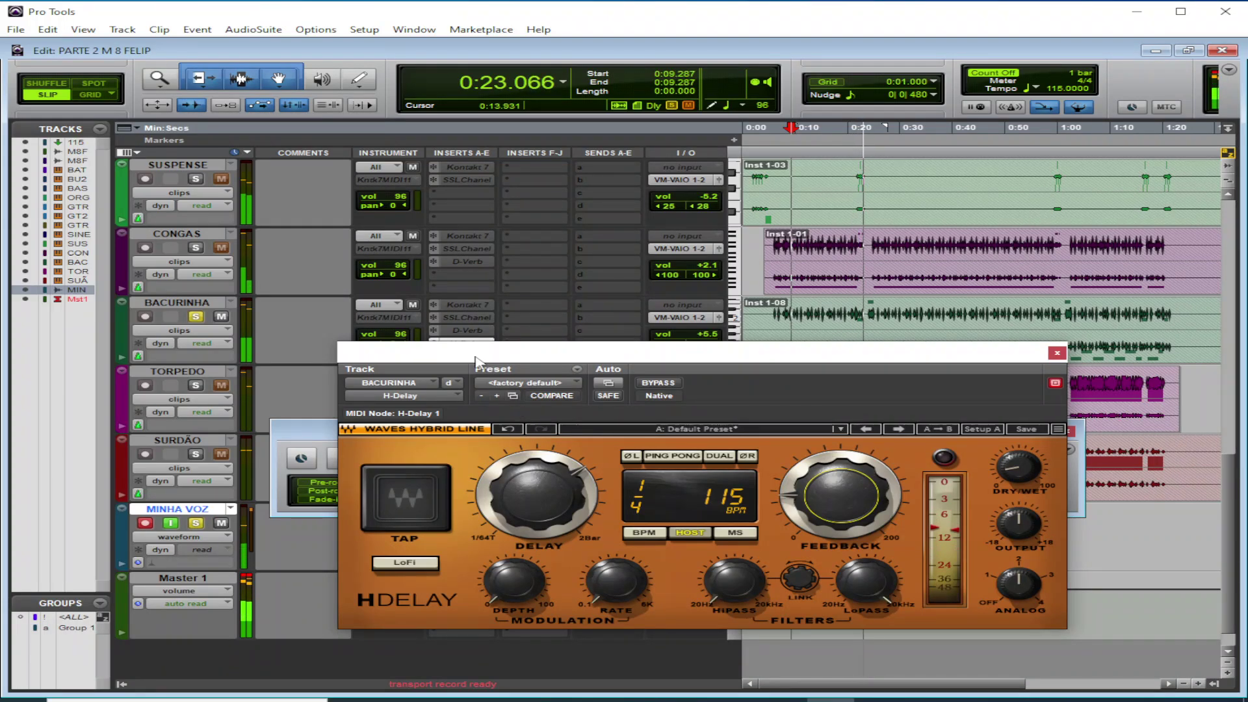
# Move the H-Delay window to reveal its insert on BACURINHA, and fine-tune the feedback to about 31
pyautogui.moveTo(477, 359); pyautogui.dragTo(603, 387)
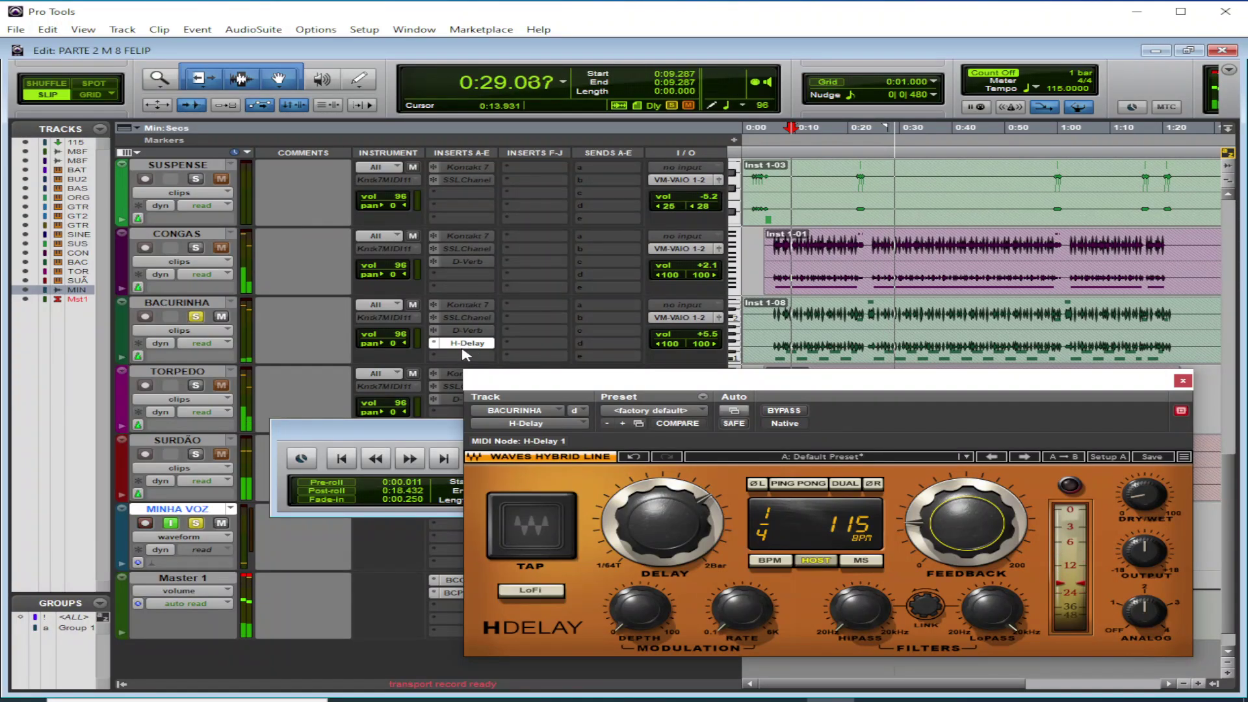
pyautogui.moveTo(547, 382); pyautogui.dragTo(438, 375)
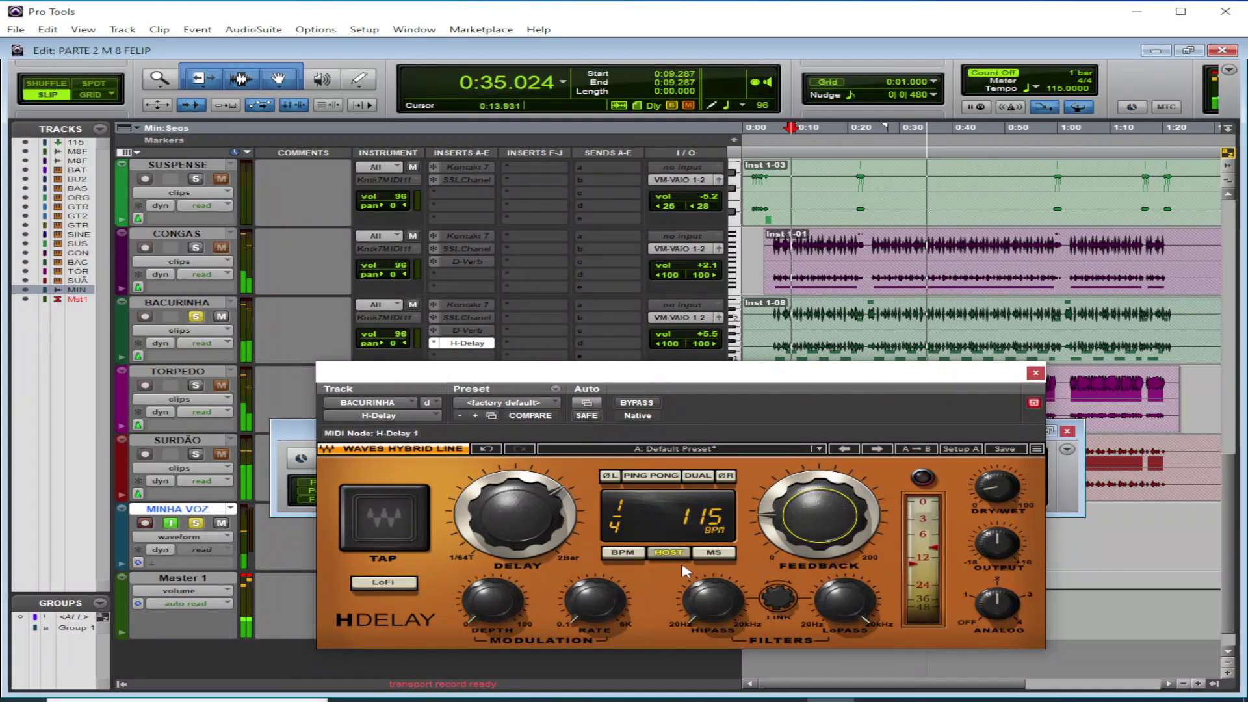
pyautogui.moveTo(802, 518); pyautogui.dragTo(802, 522)
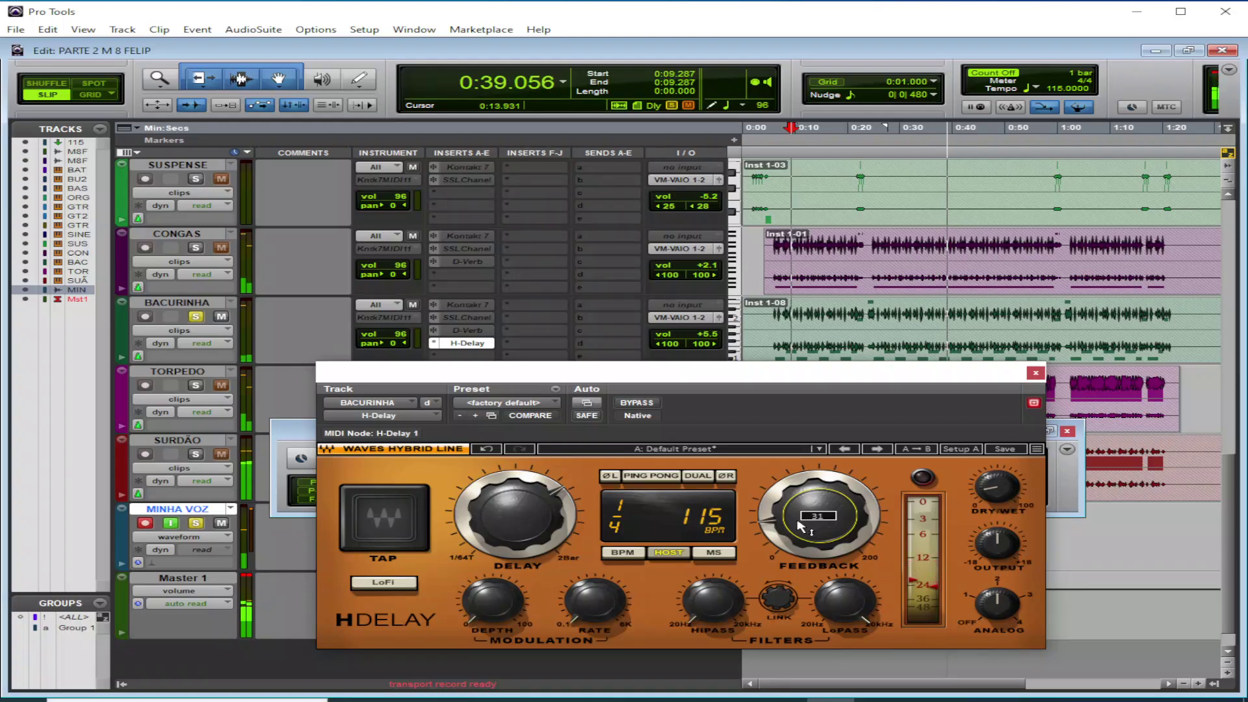
pyautogui.moveTo(794, 522); pyautogui.dragTo(795, 520)
# Reposition the H-Delay window over the tracks and stop playback
pyautogui.moveTo(656, 377); pyautogui.dragTo(616, 334)
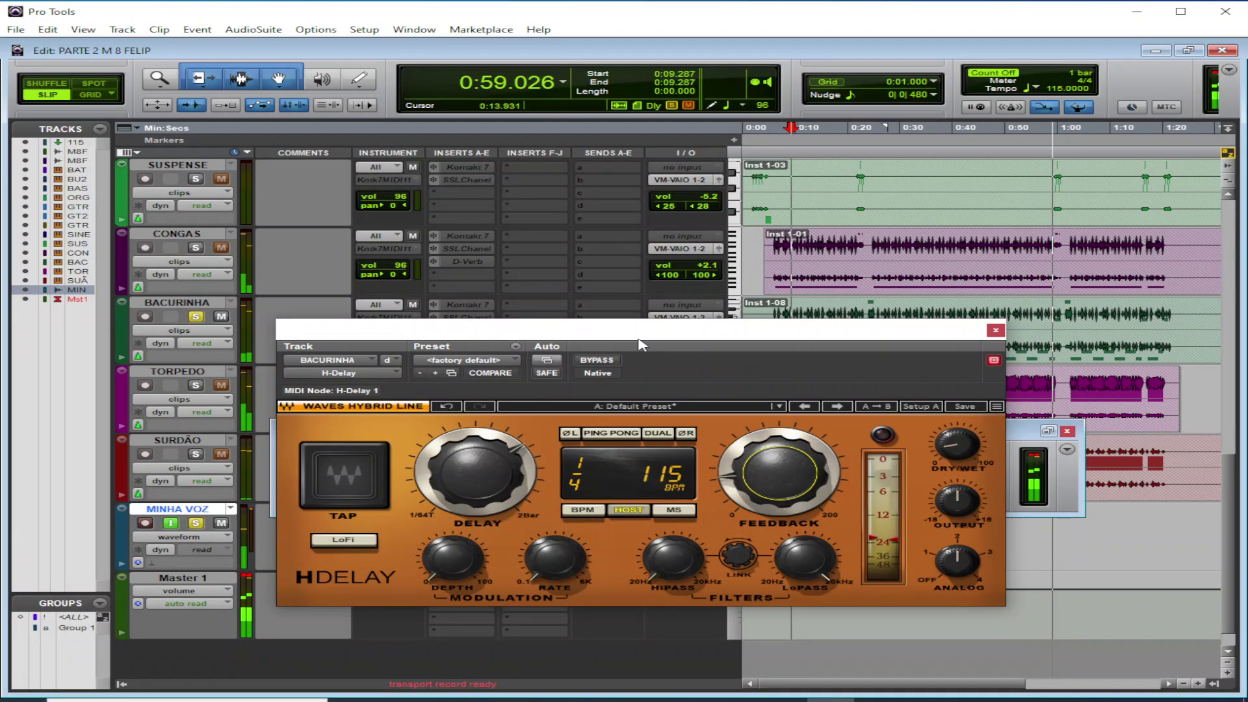
pyautogui.press('space')
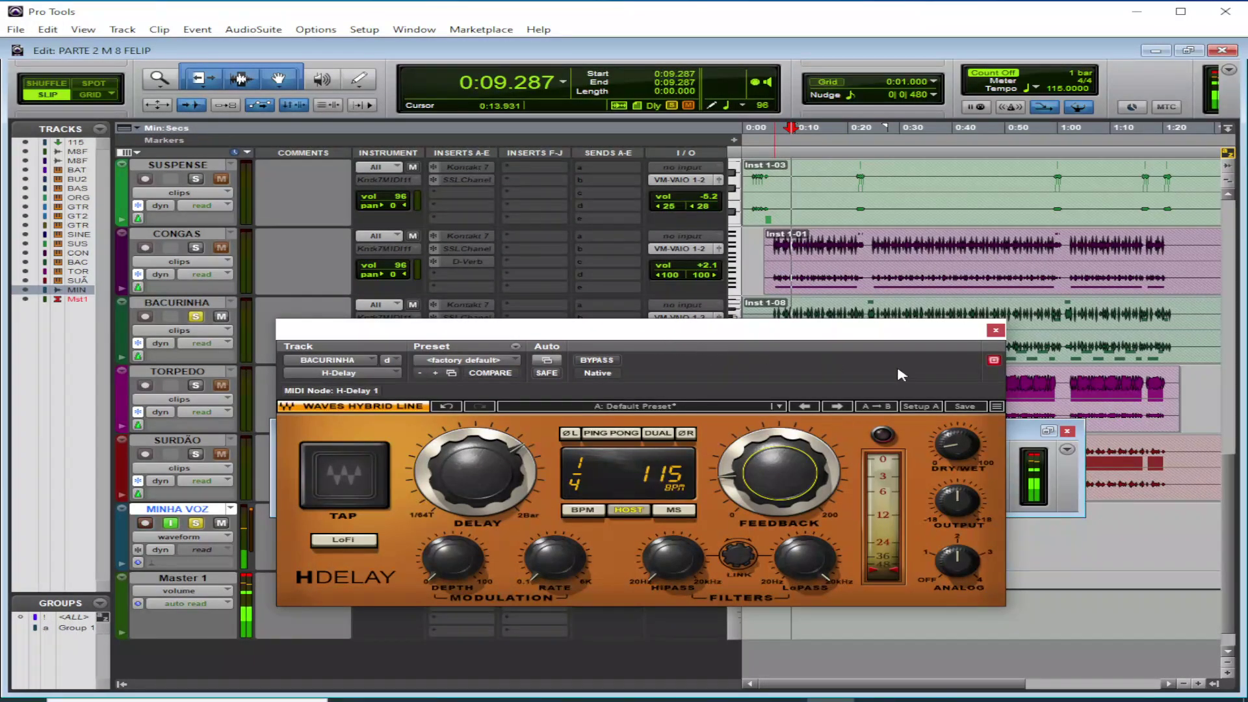
pyautogui.click(783, 700)
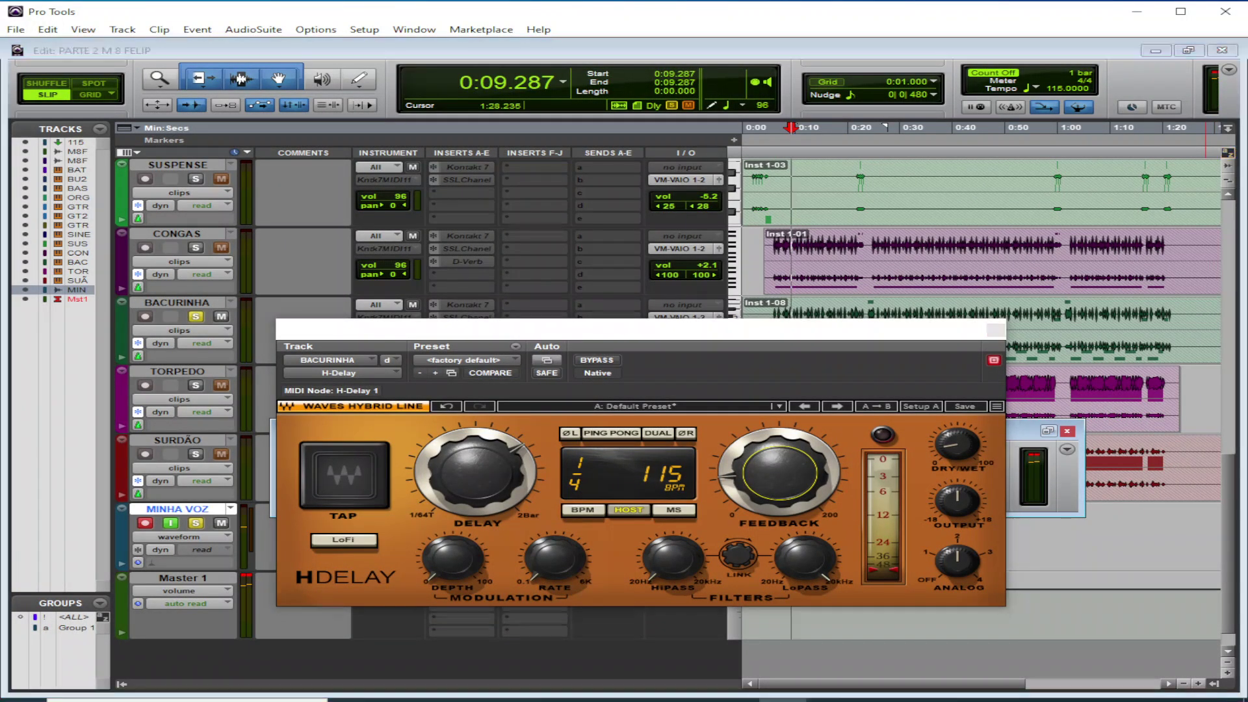